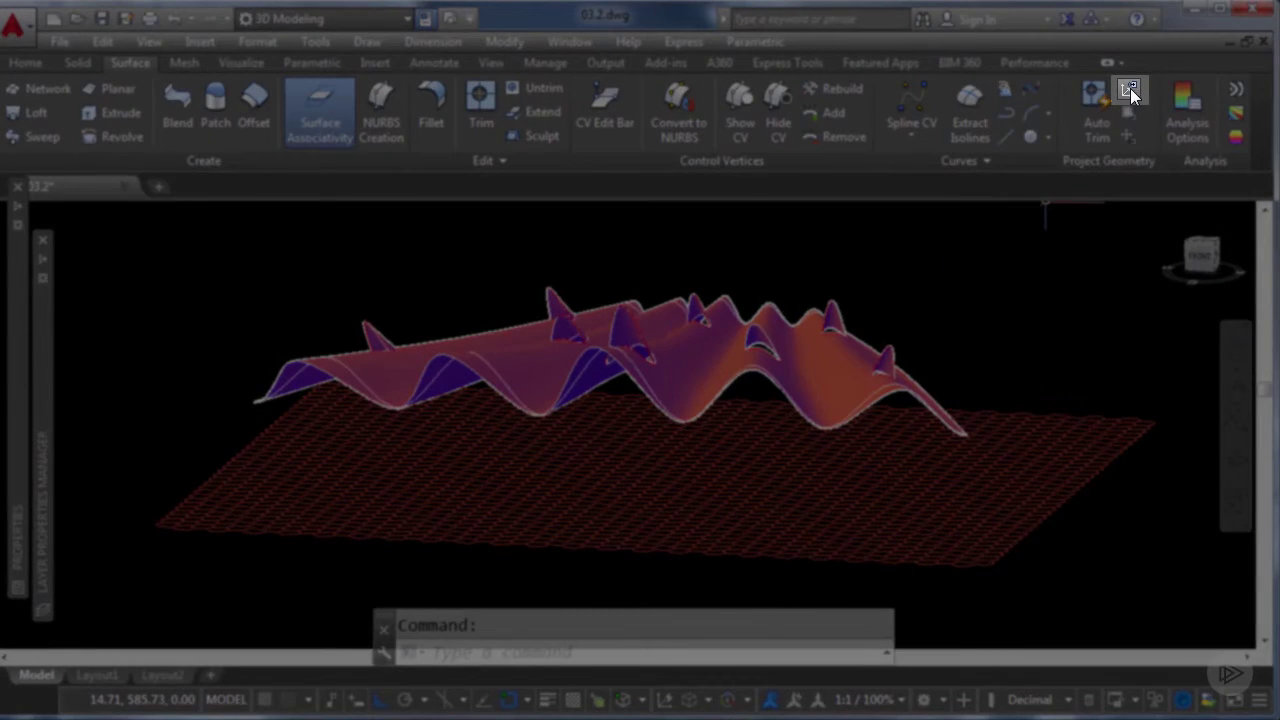
Step: Project the window-selected flat hexagon grid curves onto the wavy roof surface with Project to View
{"action": "left_click", "coordinate": [1130, 88]}
{"action": "middle_click_drag", "start_coordinate": [997, 351], "coordinate": [1037, 406]}
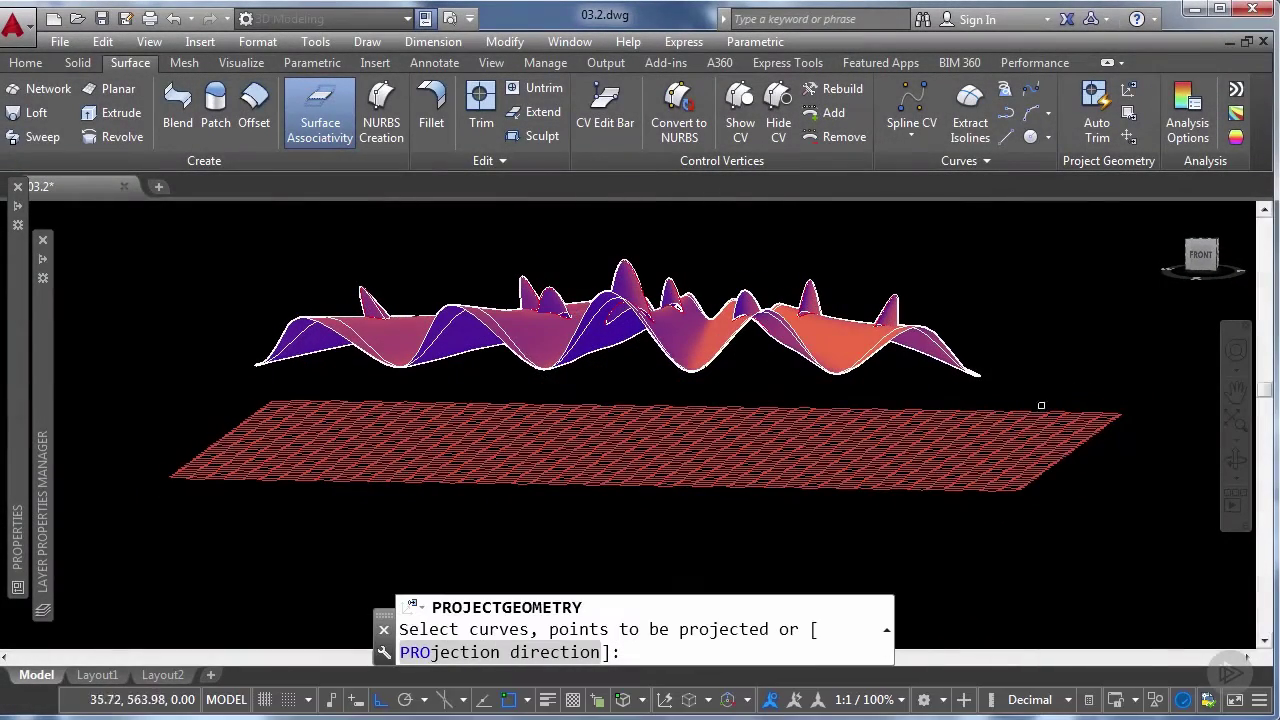
{"action": "left_click", "coordinate": [1142, 385]}
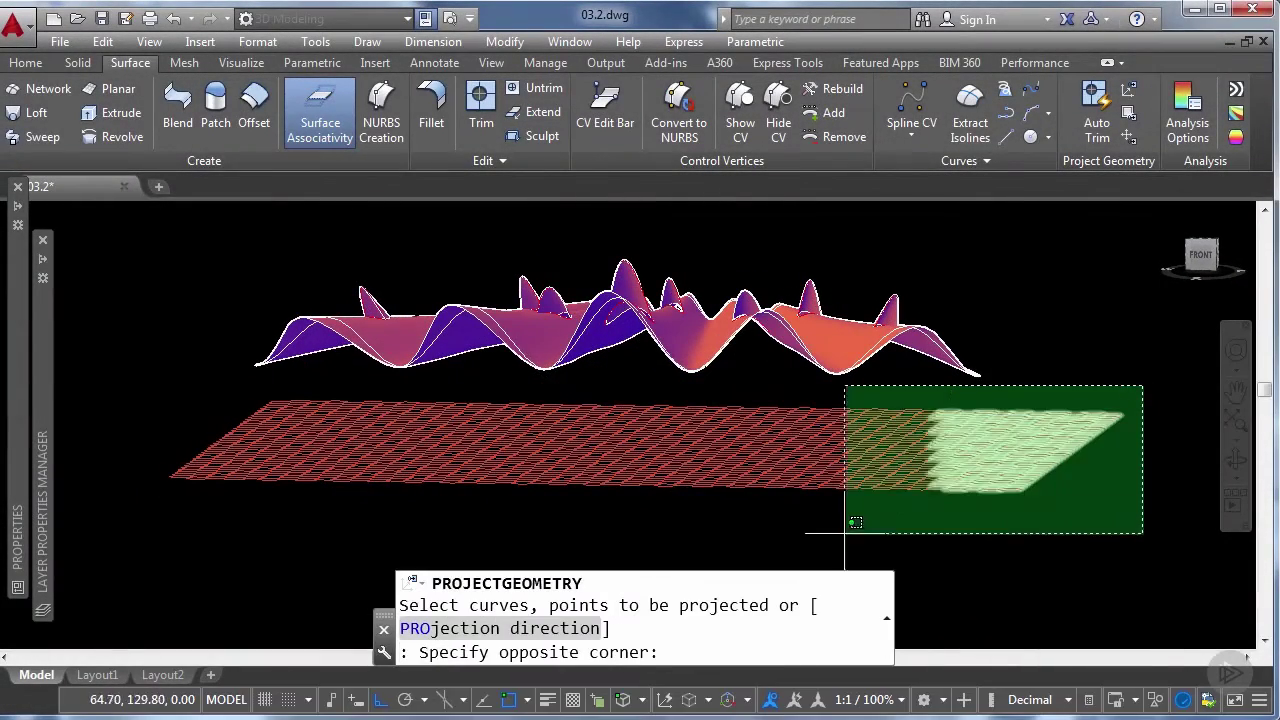
{"action": "left_click", "coordinate": [145, 520]}
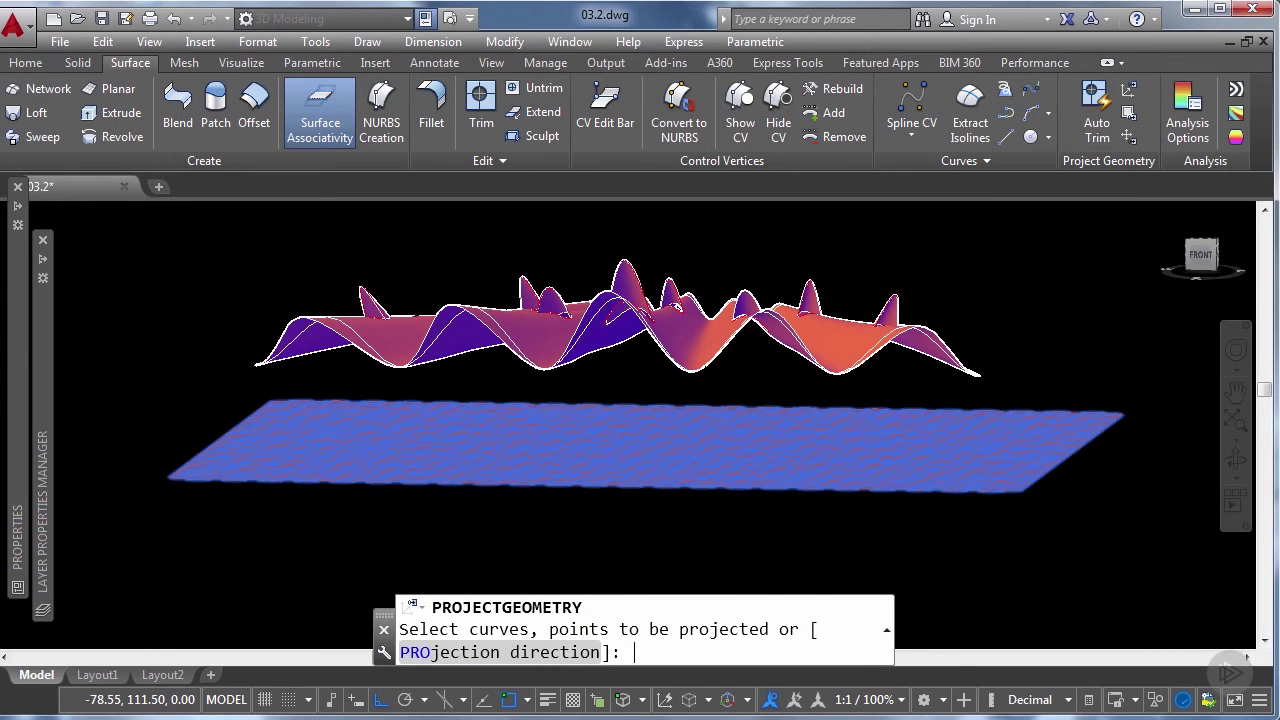
{"action": "key", "text": "Return"}
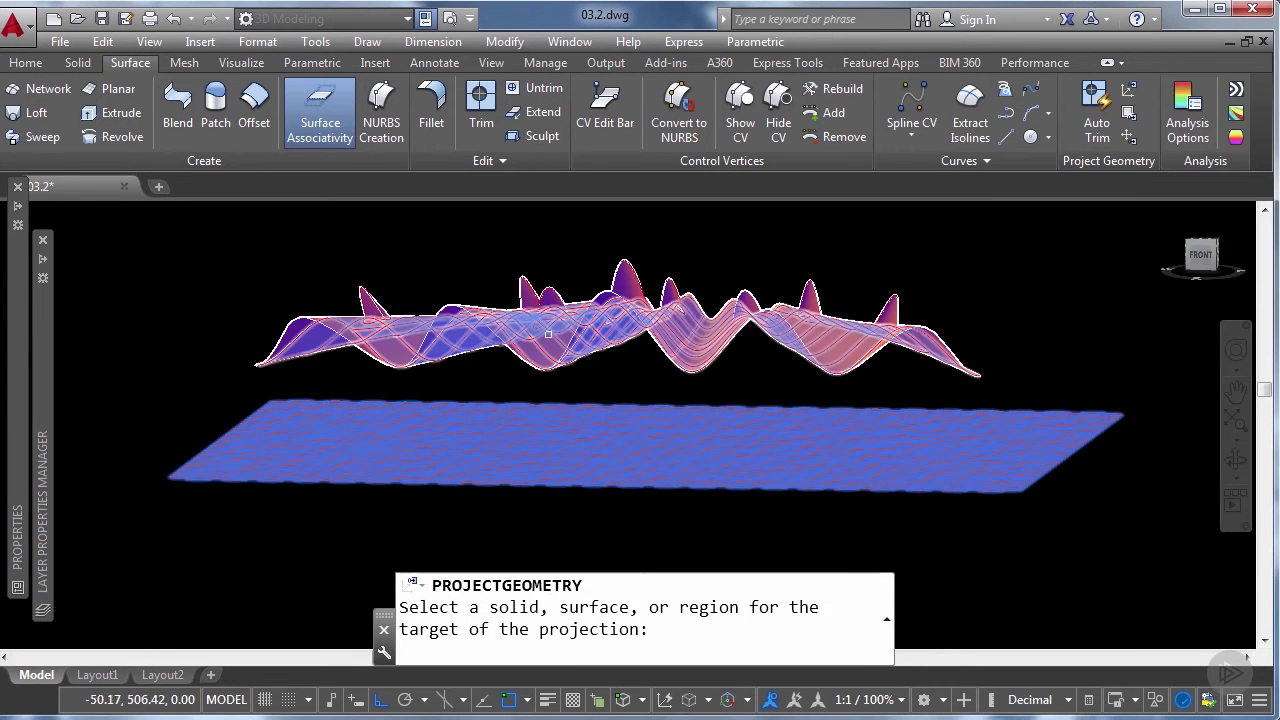
{"action": "left_click", "coordinate": [543, 337]}
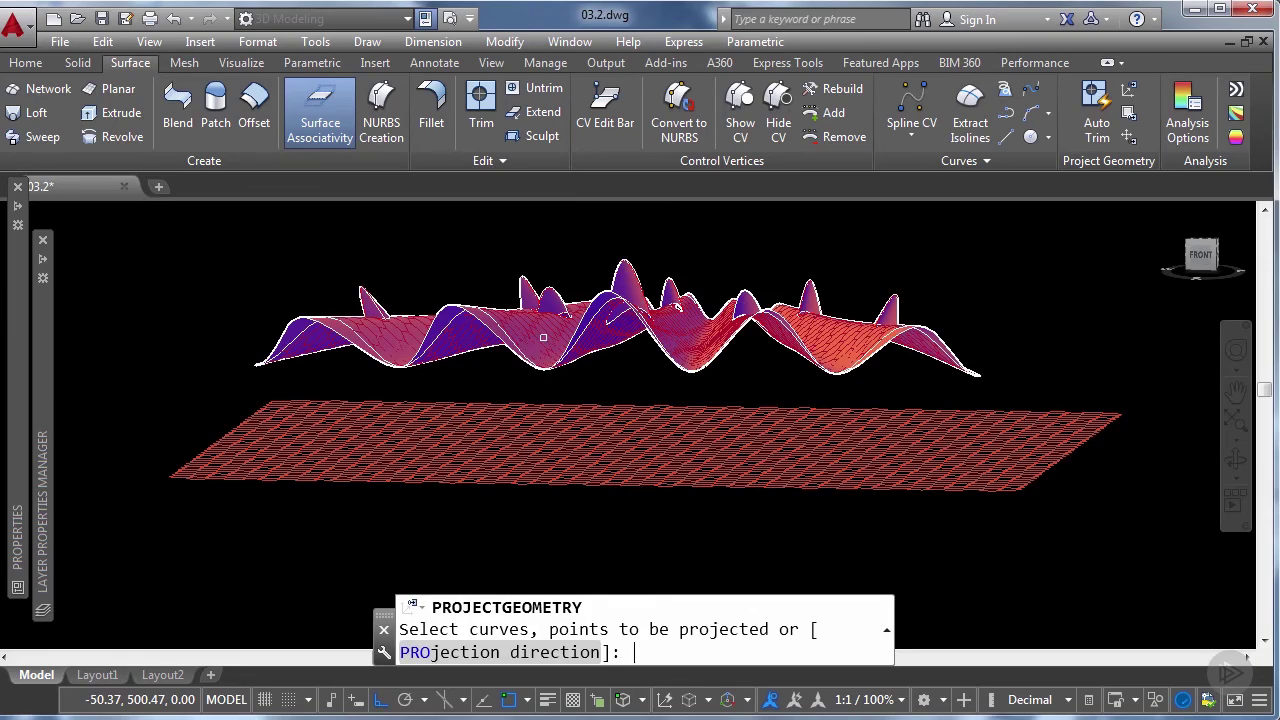
{"action": "middle_click_drag", "start_coordinate": [543, 337], "coordinate": [617, 360], "text": "shift"}
{"action": "scroll", "coordinate": [620, 358], "scroll_direction": "up", "scroll_amount": 4}
{"action": "scroll", "coordinate": [620, 358], "scroll_direction": "down", "scroll_amount": 3}
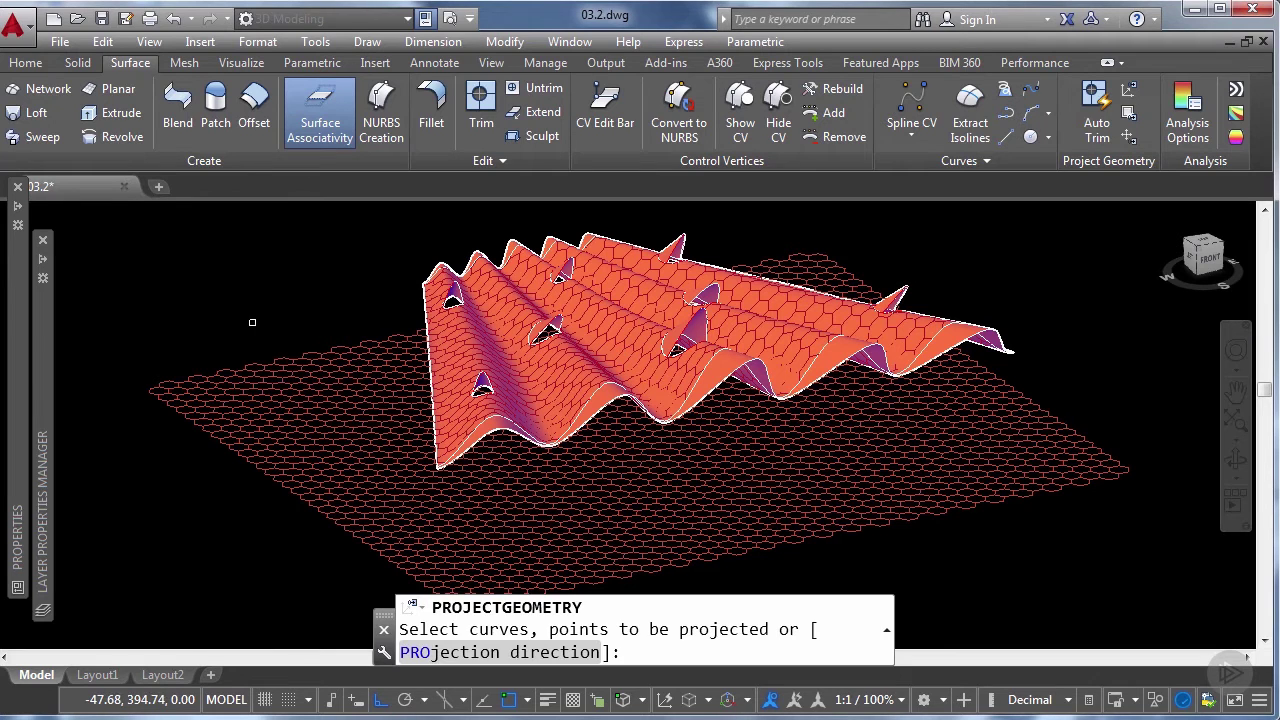
Step: End the projection and turn off the roof surface and fin layers with Layer Off
{"action": "key", "text": "Escape"}
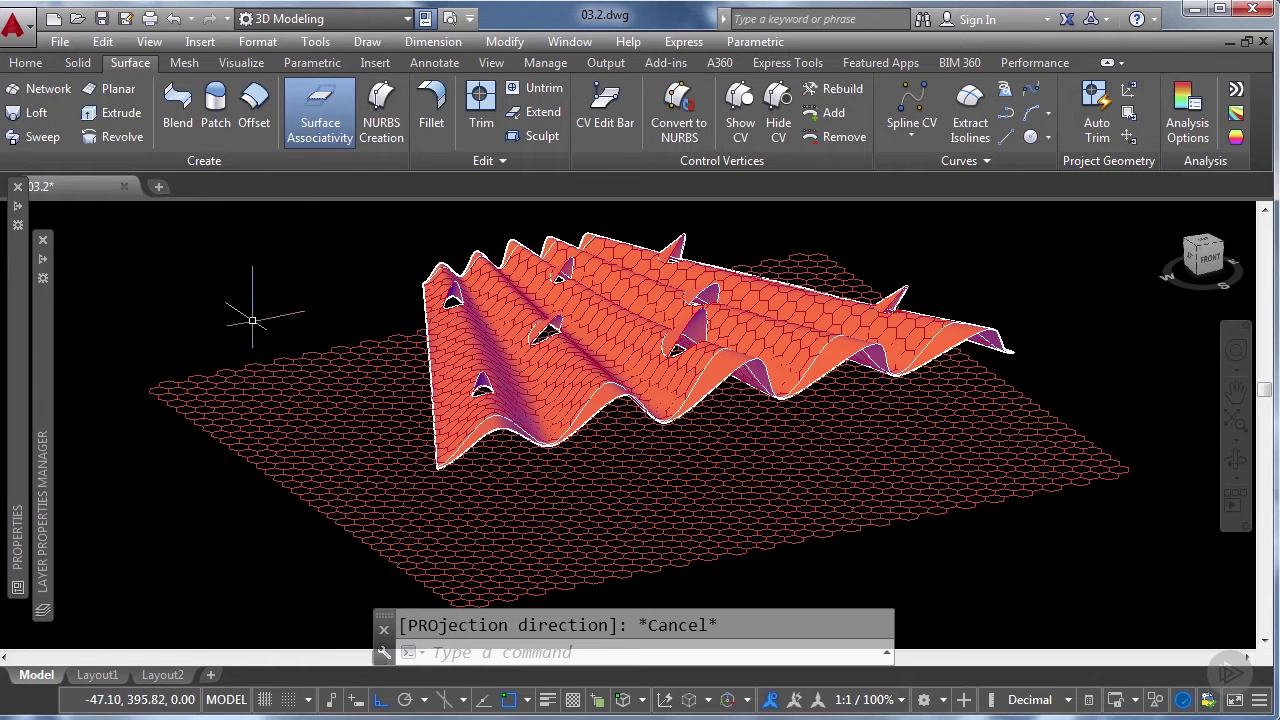
{"action": "left_click", "coordinate": [27, 63]}
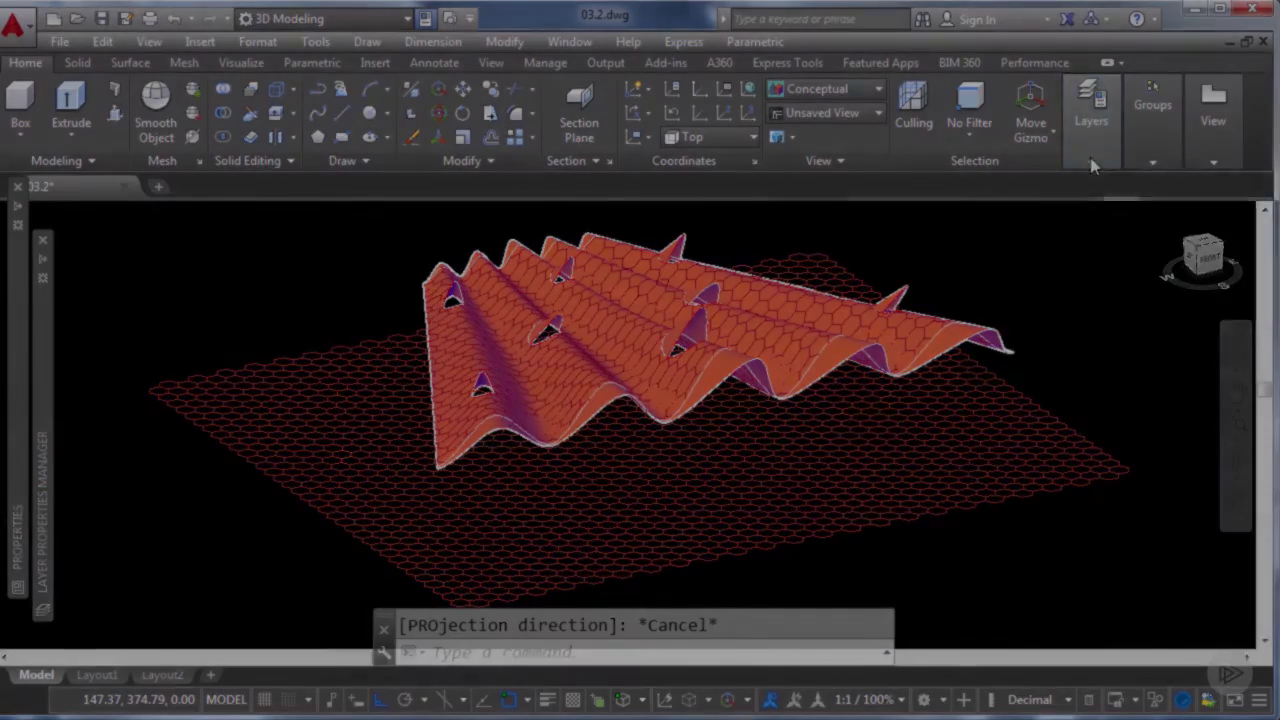
{"action": "left_click", "coordinate": [1091, 110]}
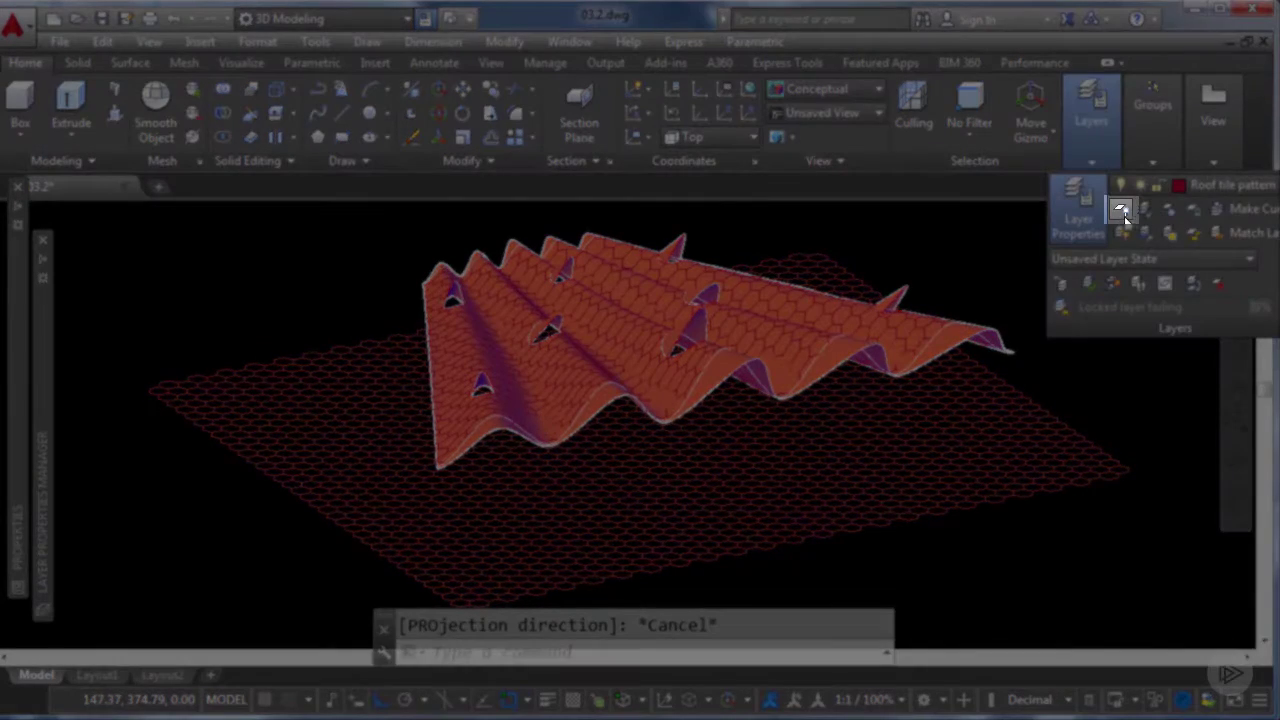
{"action": "left_click", "coordinate": [1121, 209]}
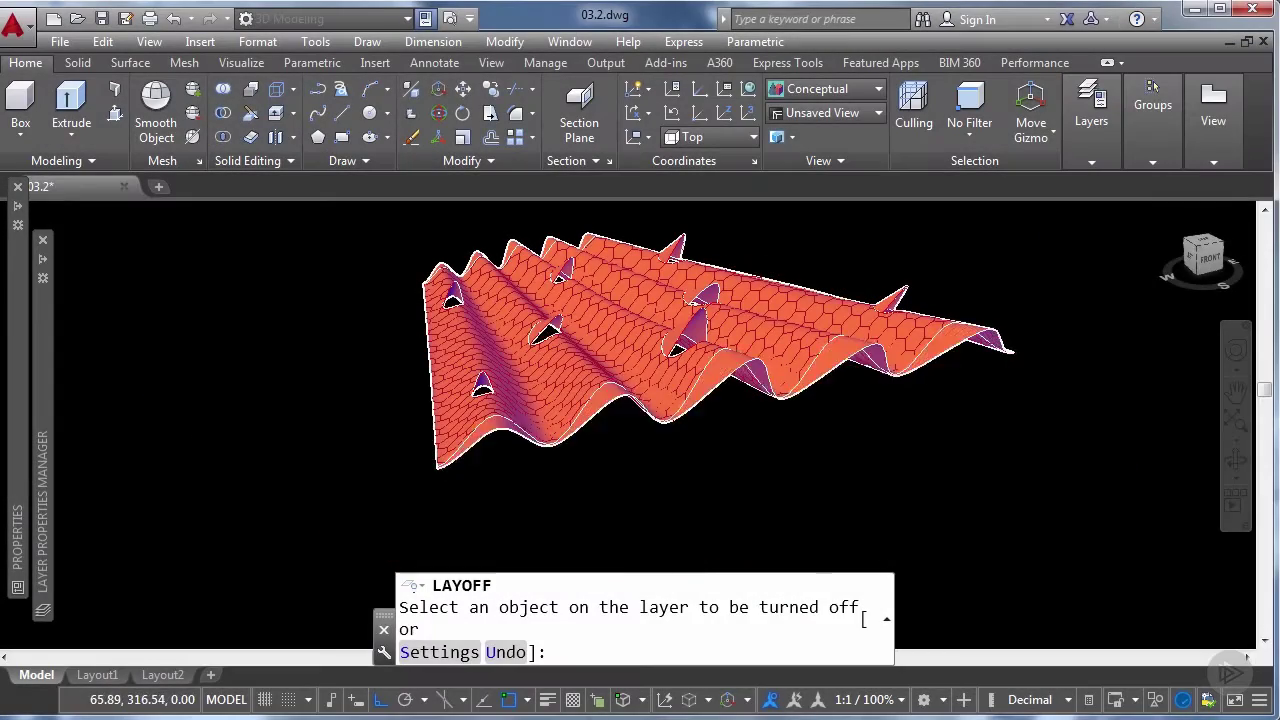
{"action": "left_click", "coordinate": [868, 358]}
{"action": "scroll", "coordinate": [685, 328], "scroll_direction": "up", "scroll_amount": 3}
{"action": "left_click", "coordinate": [697, 335]}
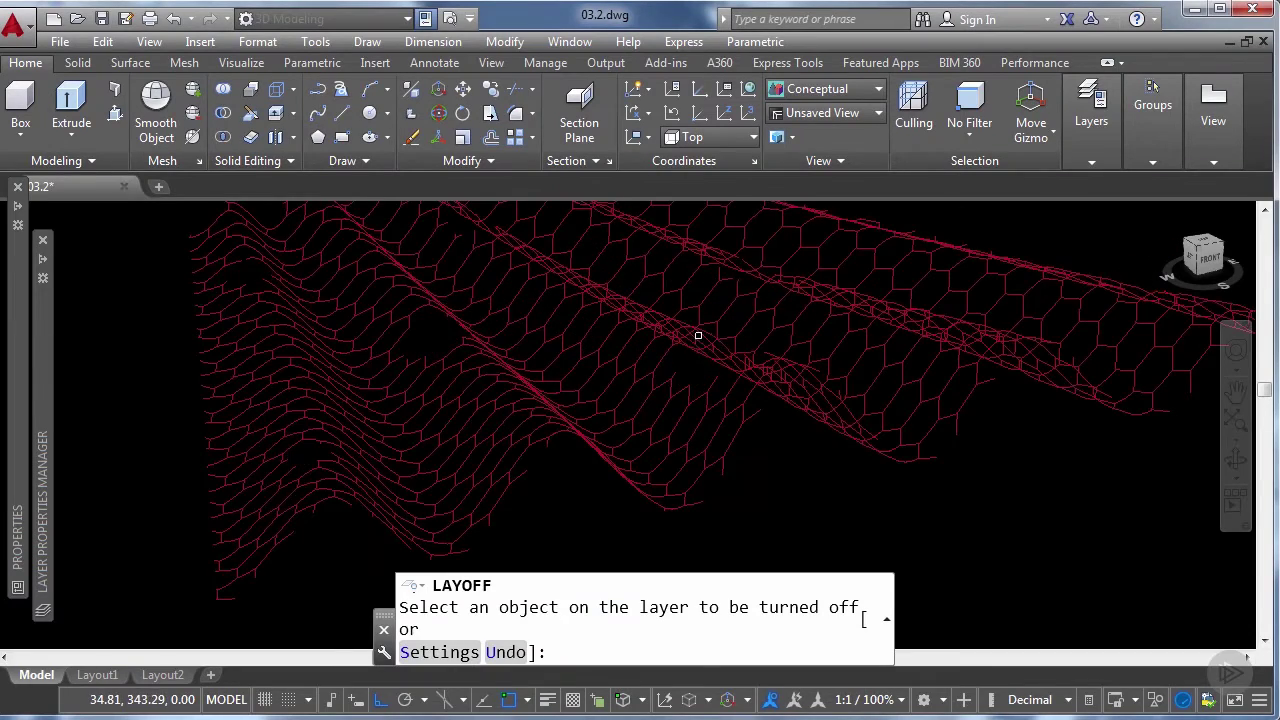
{"action": "scroll", "coordinate": [694, 355], "scroll_direction": "down", "scroll_amount": 3}
Step: Orbit around the remaining projected hexagon curves to inspect them from several angles
{"action": "middle_click_drag", "start_coordinate": [688, 336], "coordinate": [749, 477], "text": "shift"}
{"action": "key", "text": "Escape"}
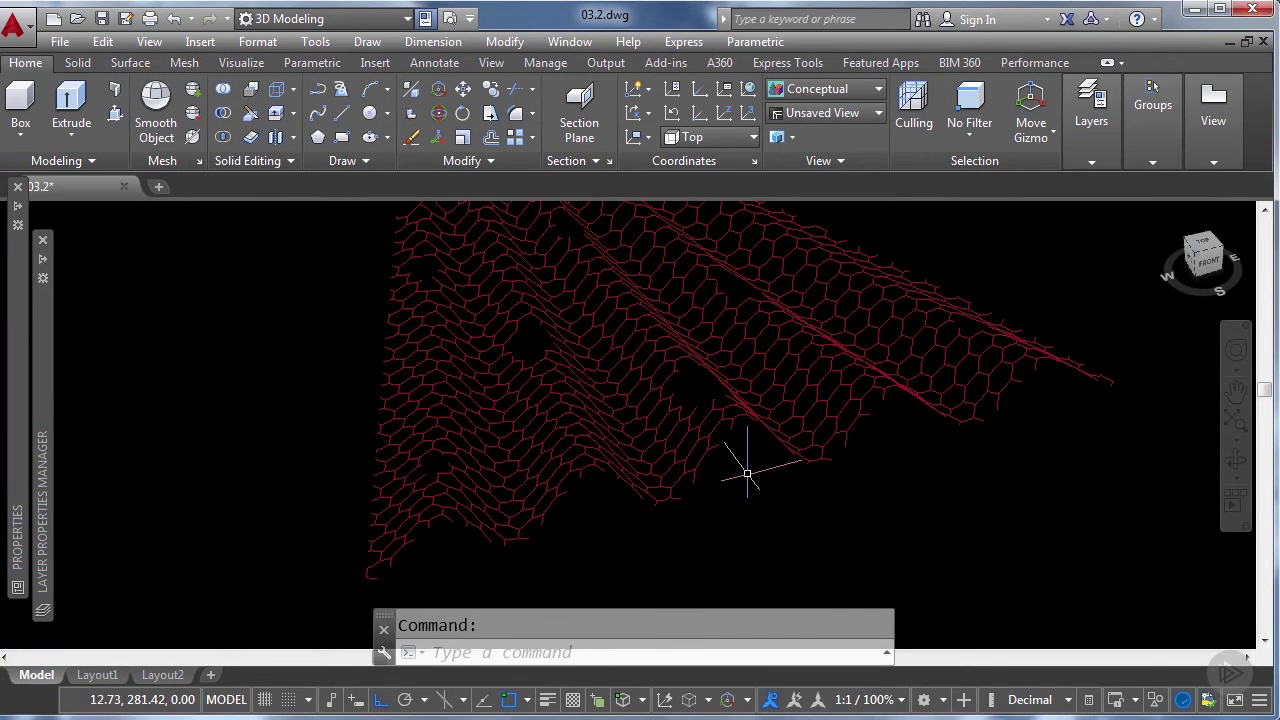
{"action": "middle_click_drag", "start_coordinate": [747, 473], "coordinate": [663, 500], "text": "shift"}
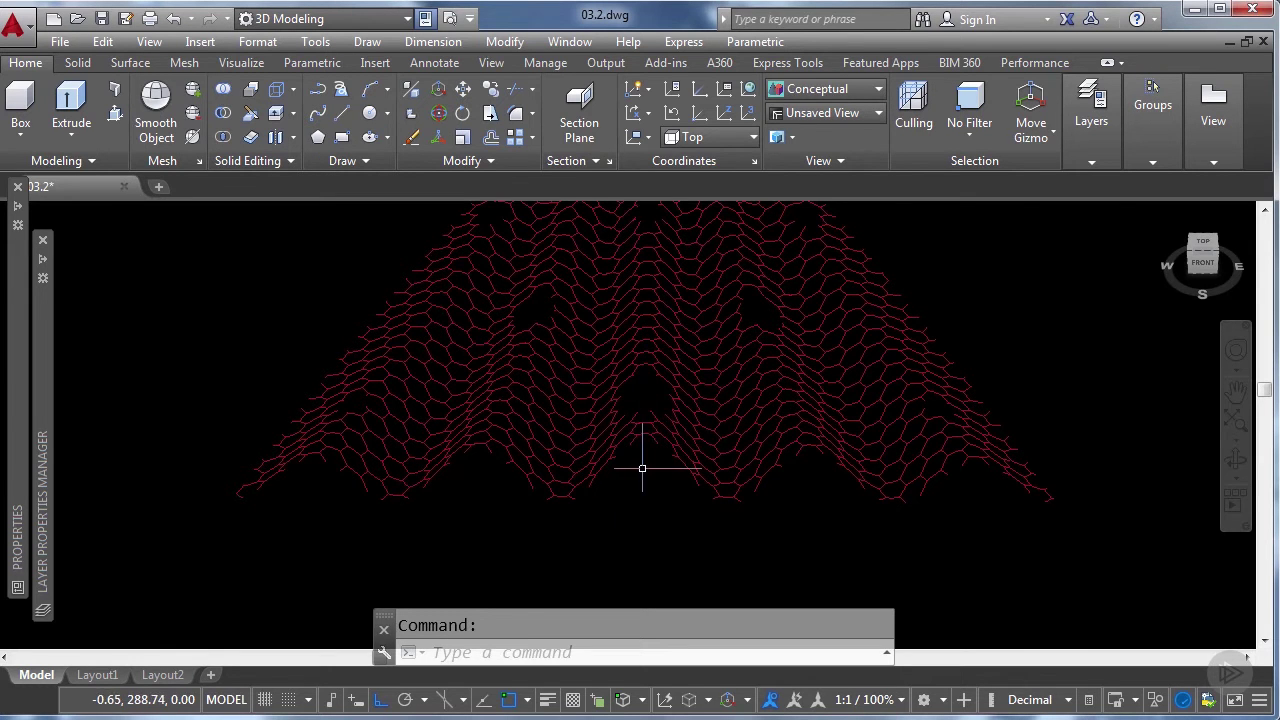
Step: Undo the layer-off and the hexagon projection with two Ctrl+Z presses
{"action": "scroll", "coordinate": [650, 487], "scroll_direction": "down", "scroll_amount": 2}
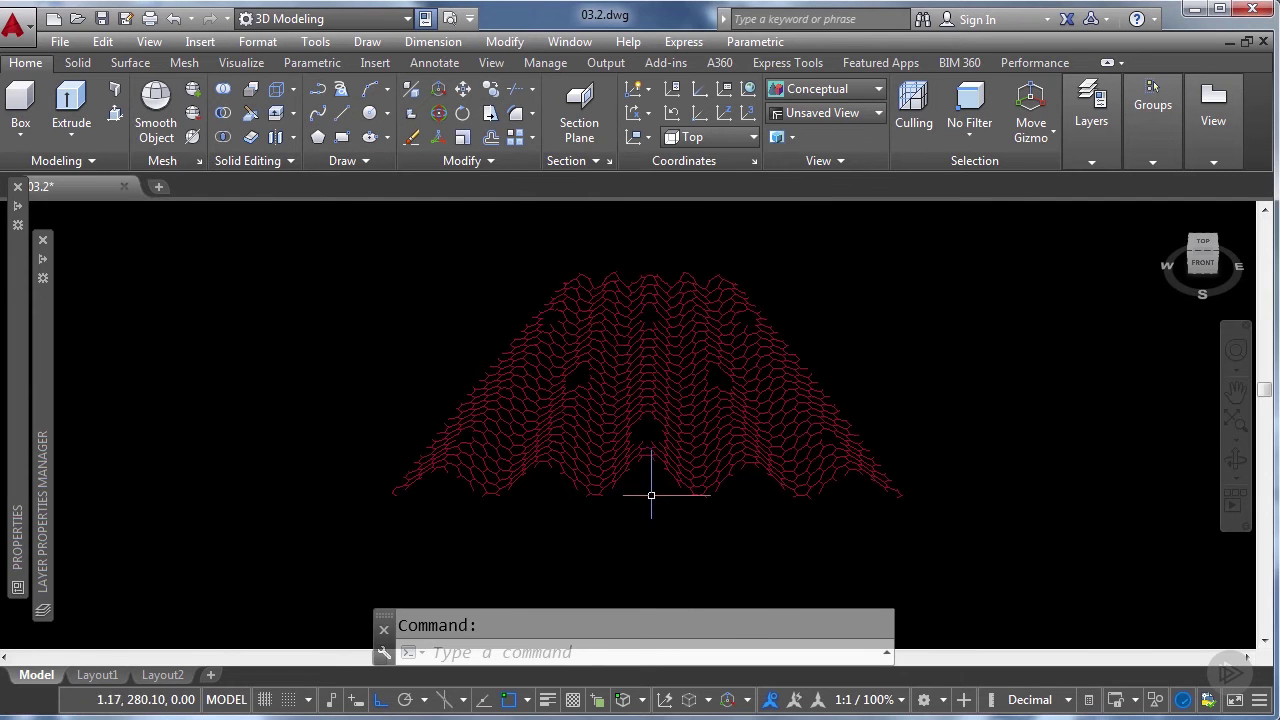
{"action": "middle_click_drag", "start_coordinate": [651, 495], "coordinate": [703, 487], "text": "shift"}
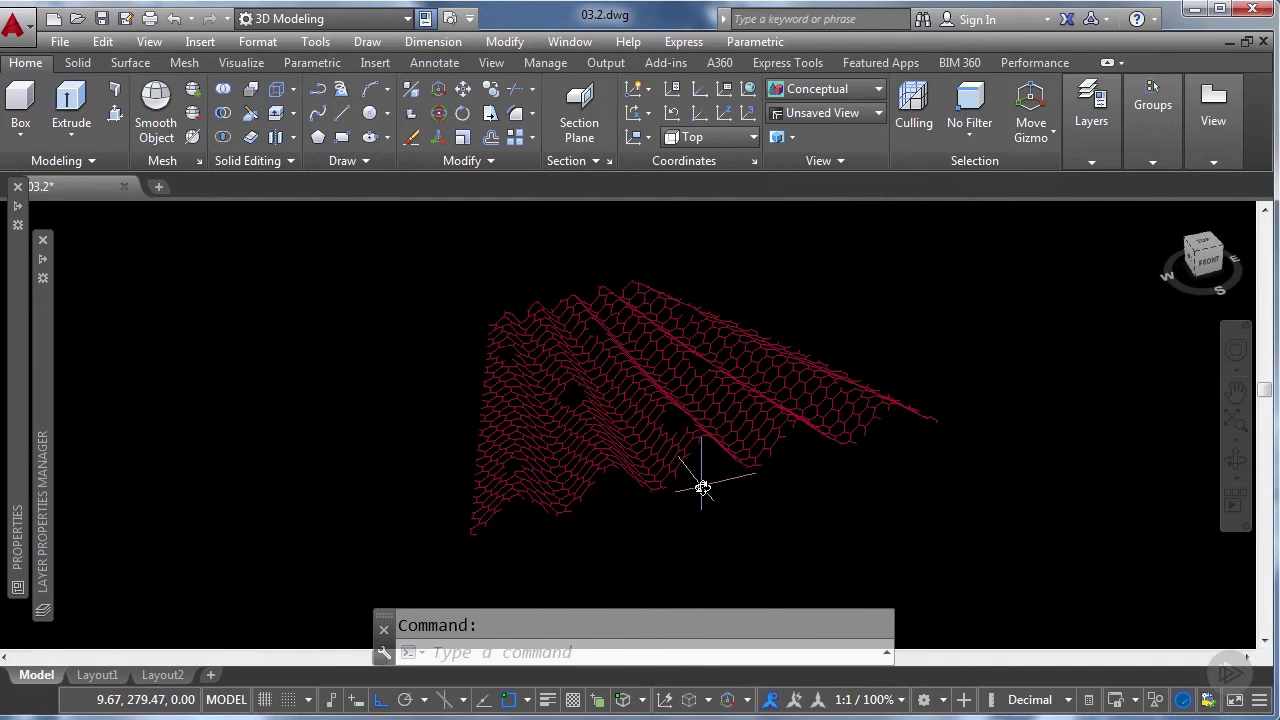
{"action": "key", "text": "ctrl+z"}
{"action": "key", "text": "ctrl+z"}
{"action": "key", "text": "ctrl+z"}
{"action": "key", "text": "ctrl+z"}
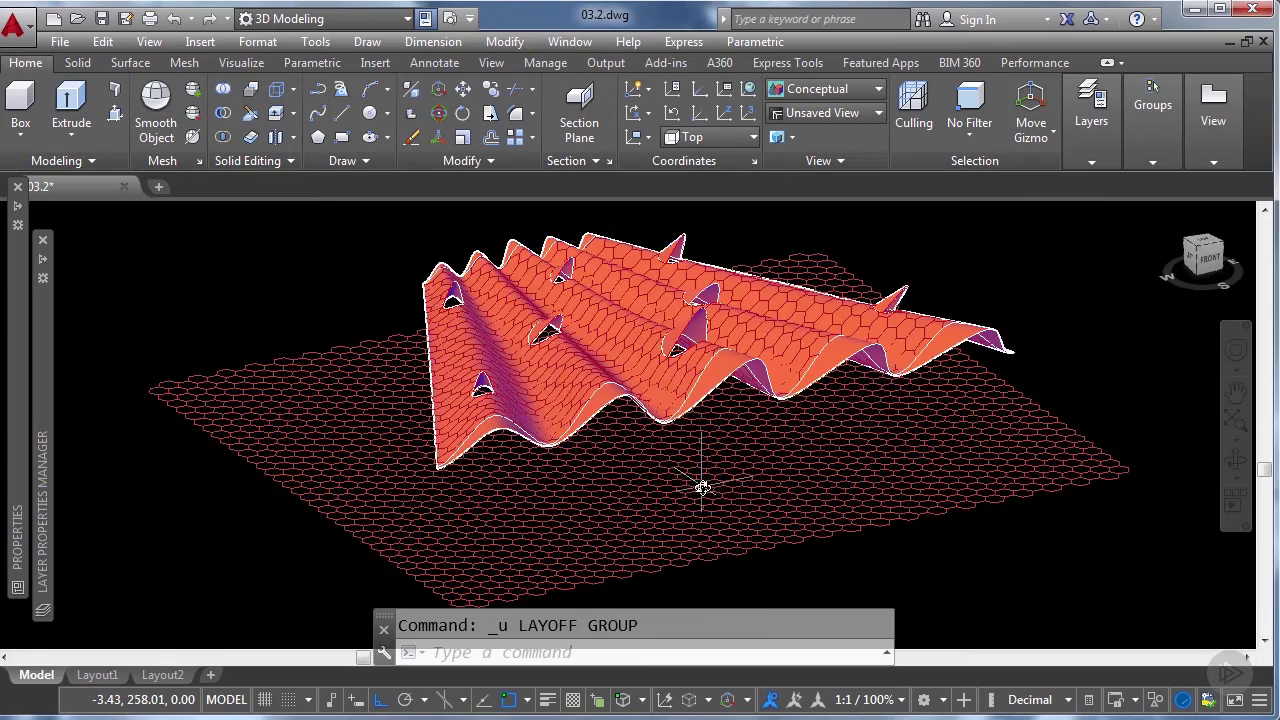
{"action": "key", "text": "ctrl+z"}
{"action": "key", "text": "ctrl+z"}
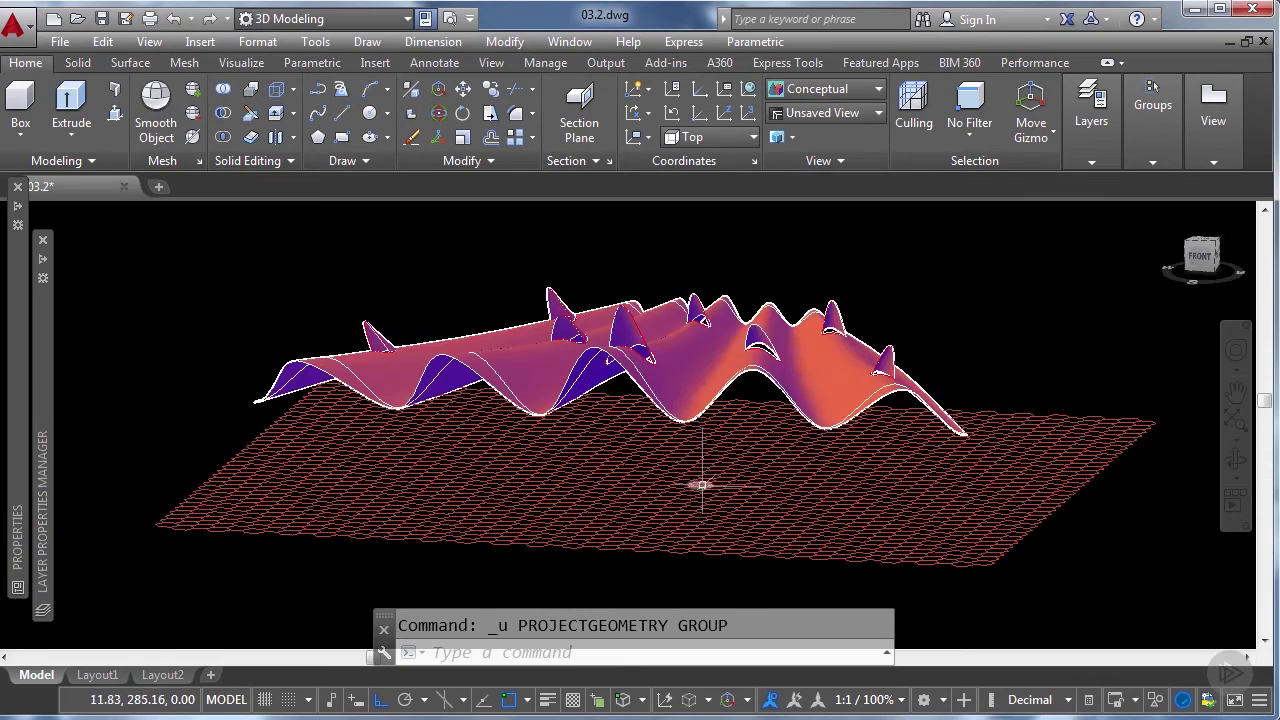
{"action": "middle_click_drag", "start_coordinate": [874, 270], "coordinate": [845, 298], "text": "shift"}
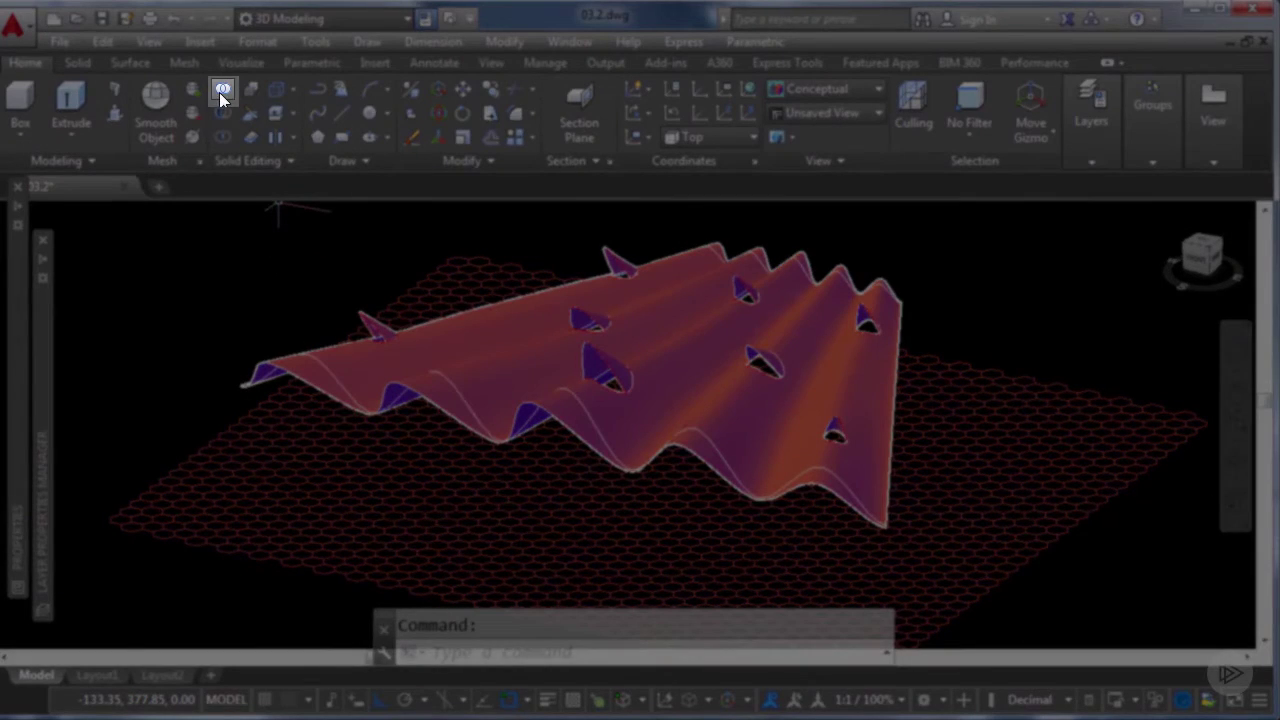
Step: Union the wavy roof surface with the cone-shaped fin into one solid
{"action": "left_click", "coordinate": [227, 87]}
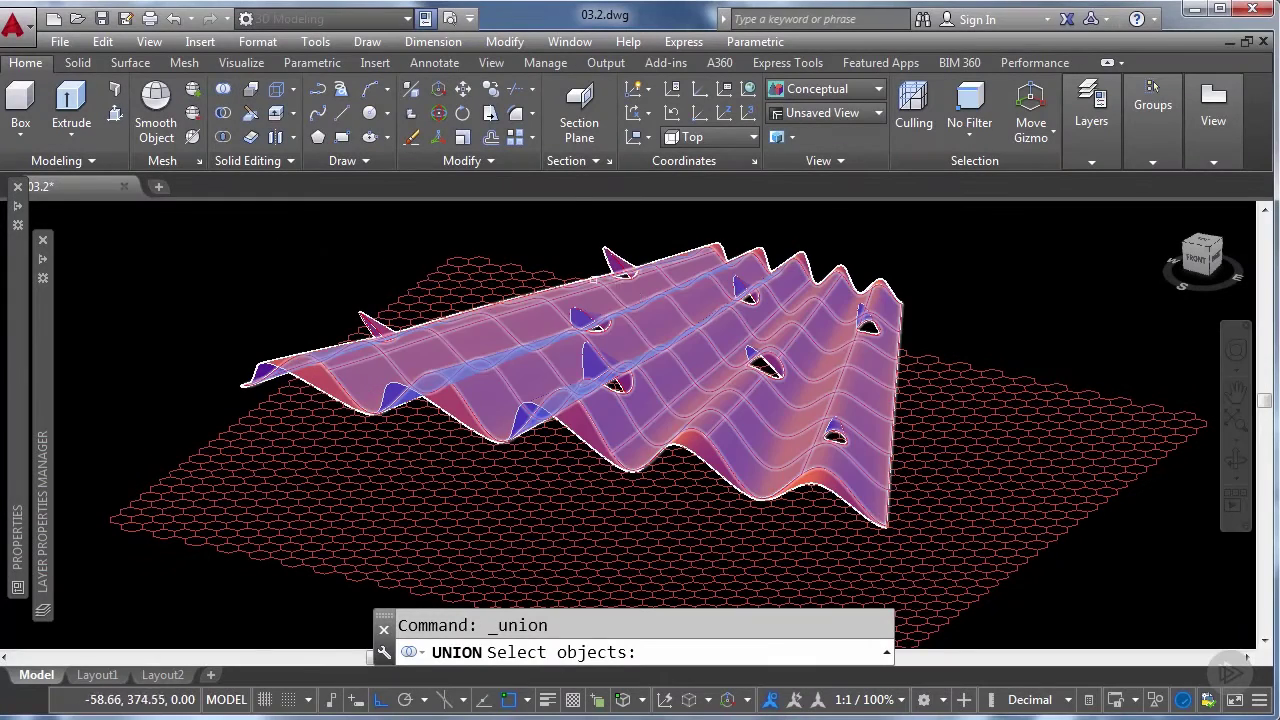
{"action": "left_click", "coordinate": [637, 297]}
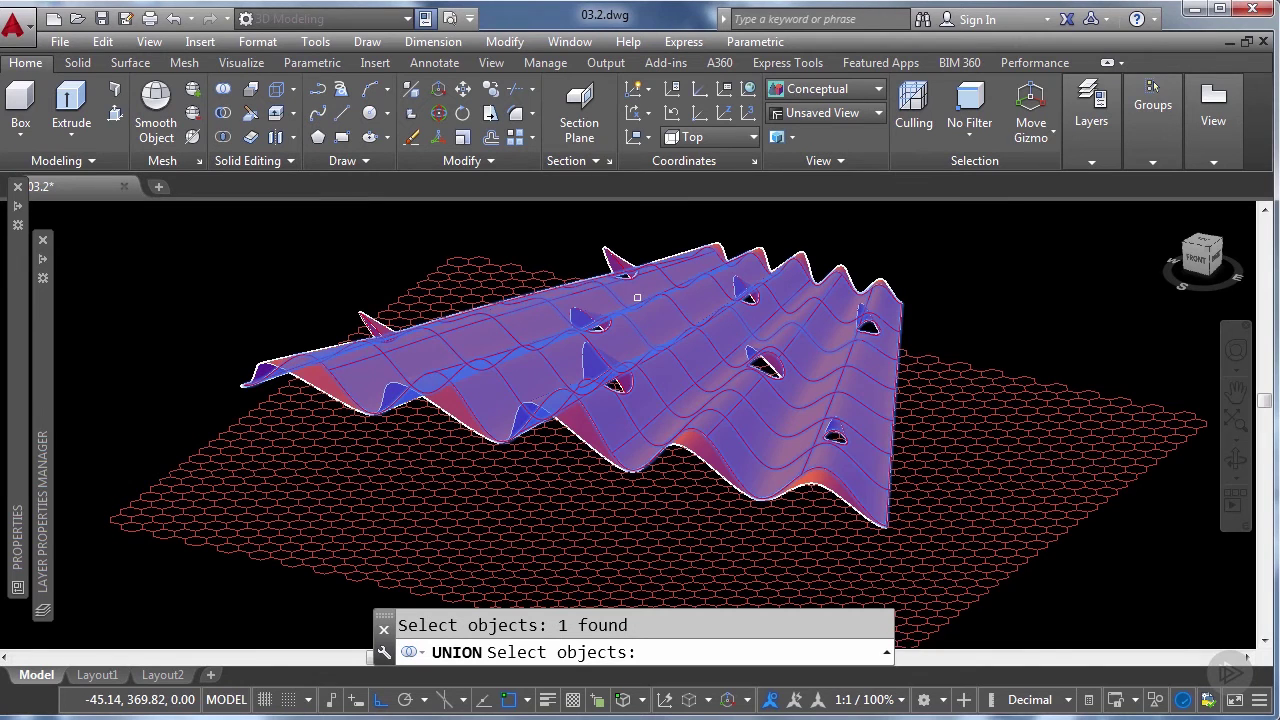
{"action": "scroll", "coordinate": [642, 292], "scroll_direction": "up", "scroll_amount": 5}
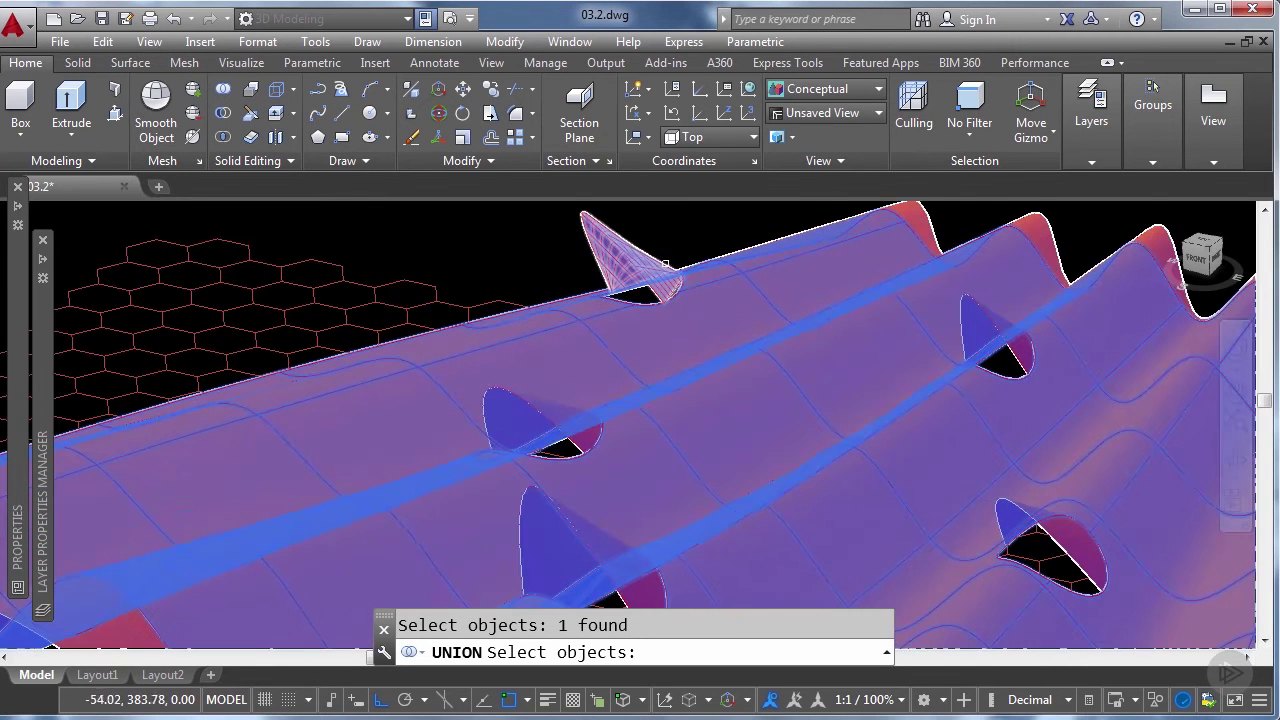
{"action": "left_click", "coordinate": [661, 275]}
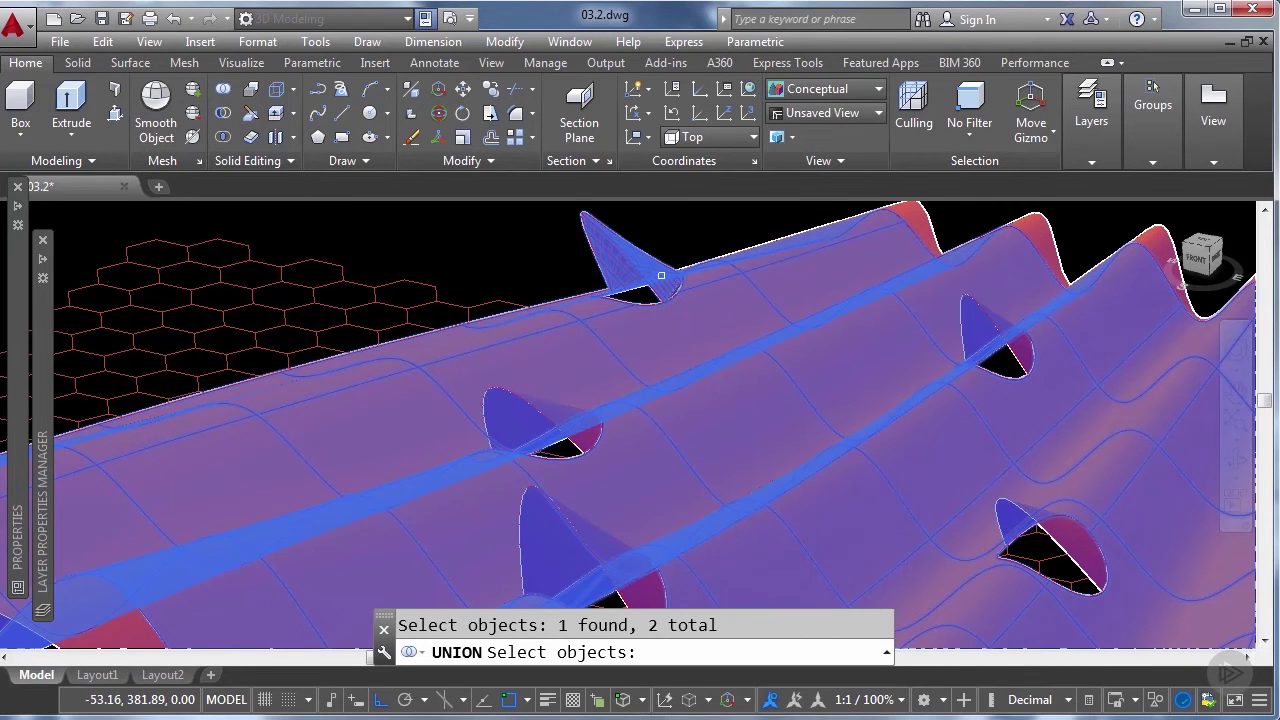
{"action": "key", "text": "Return"}
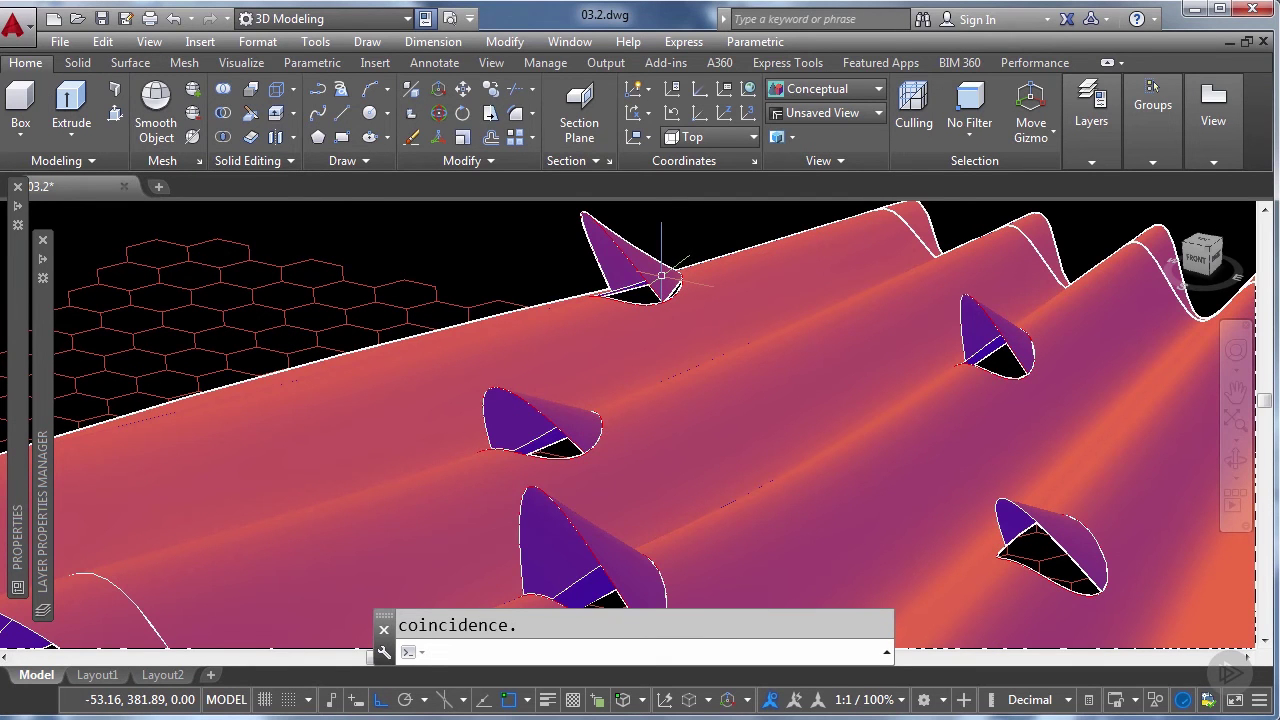
{"action": "scroll", "coordinate": [661, 275], "scroll_direction": "down", "scroll_amount": 5}
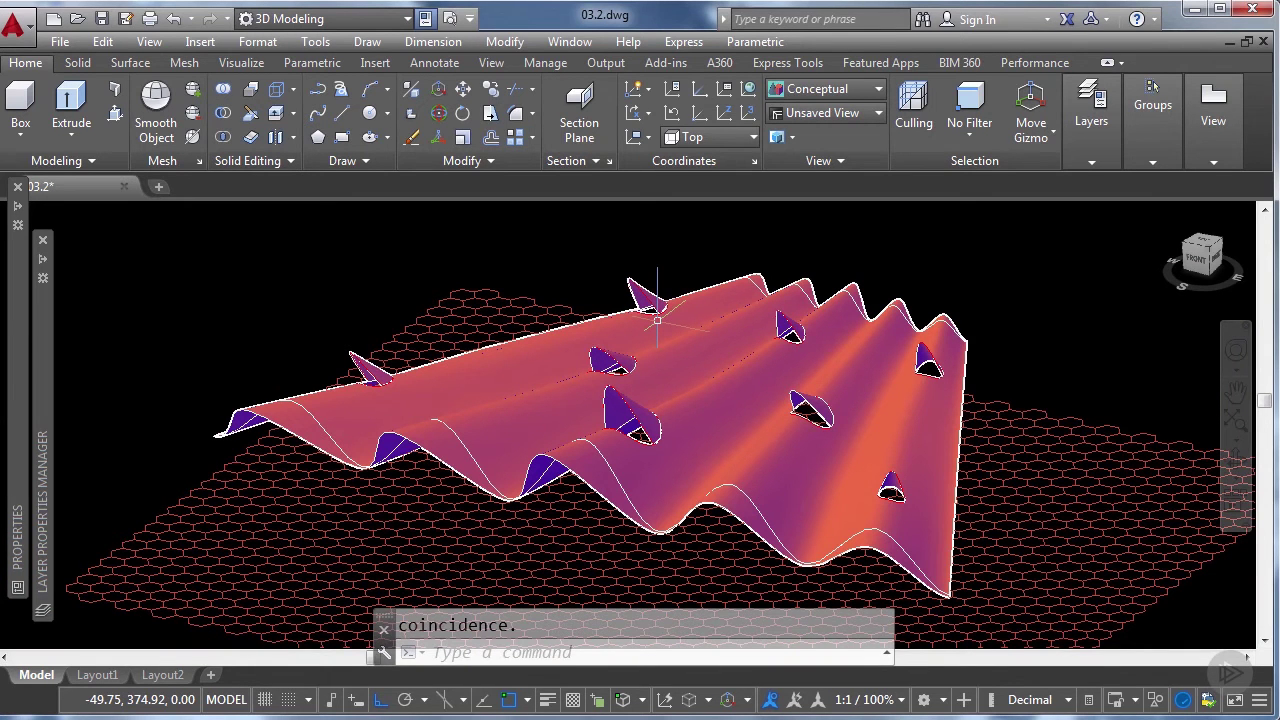
{"action": "scroll", "coordinate": [658, 320], "scroll_direction": "up", "scroll_amount": 3}
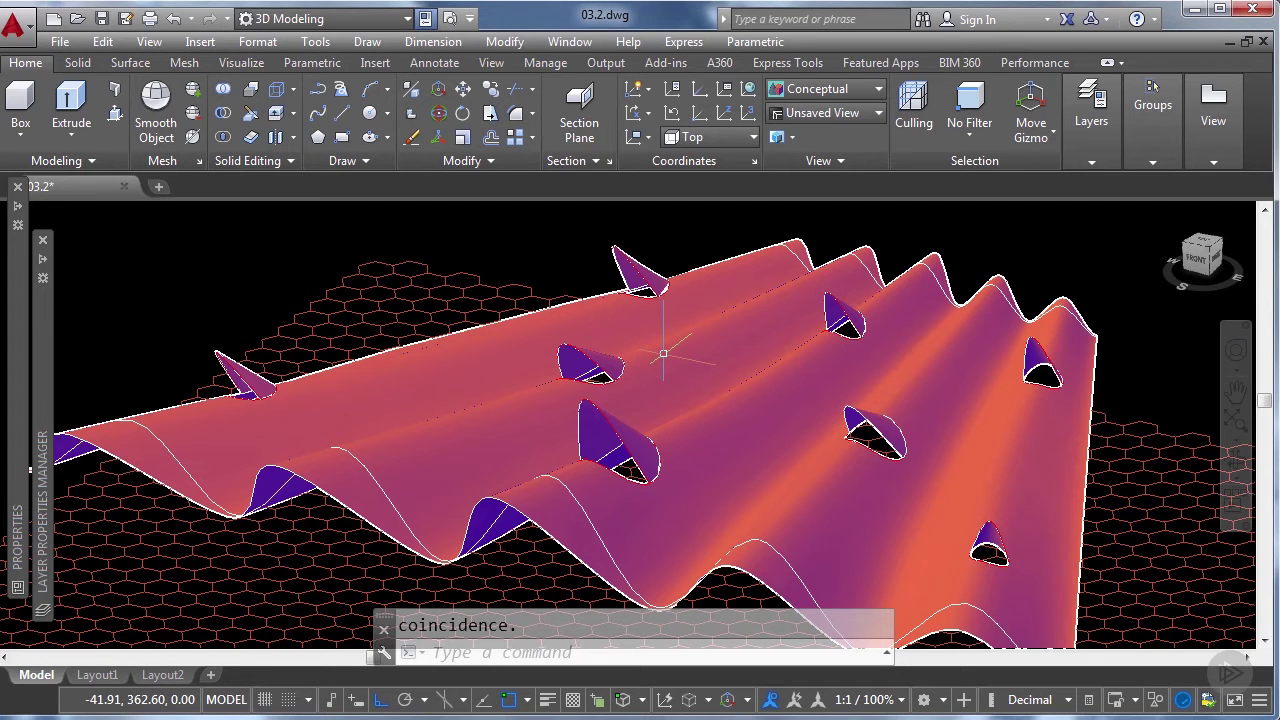
{"action": "scroll", "coordinate": [663, 353], "scroll_direction": "down", "scroll_amount": 3}
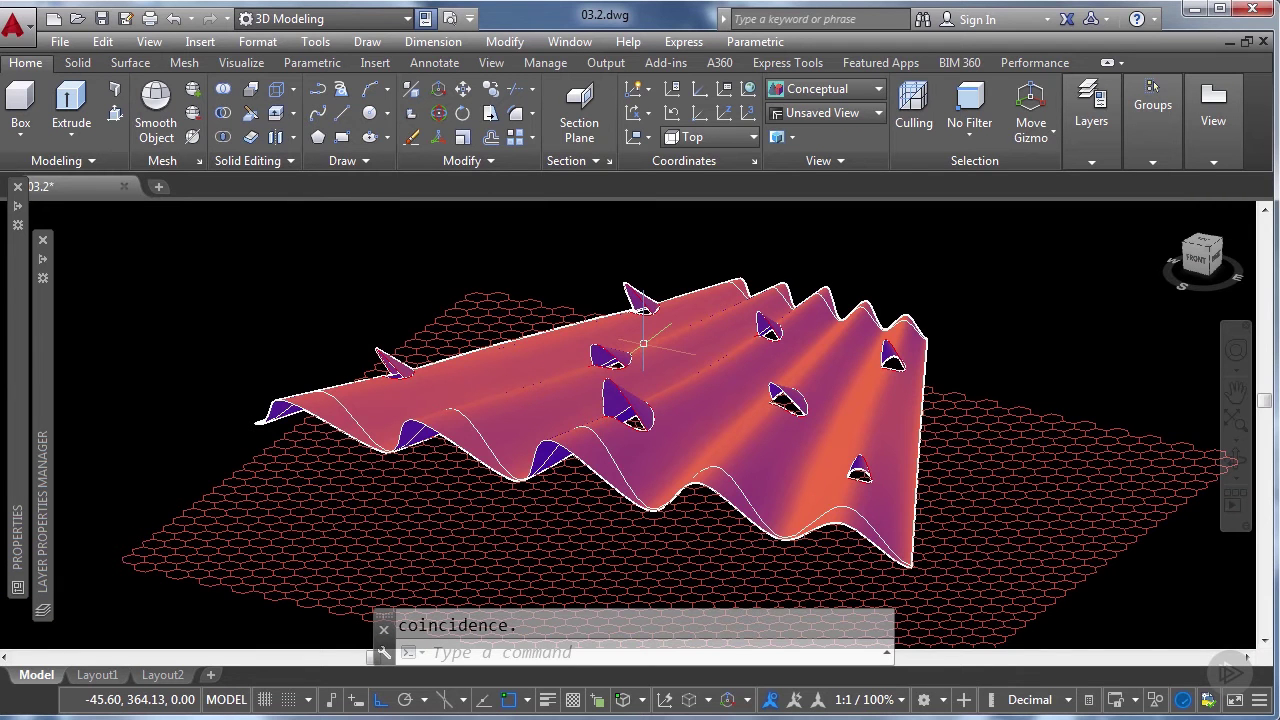
{"action": "scroll", "coordinate": [643, 343], "scroll_direction": "down", "scroll_amount": 1}
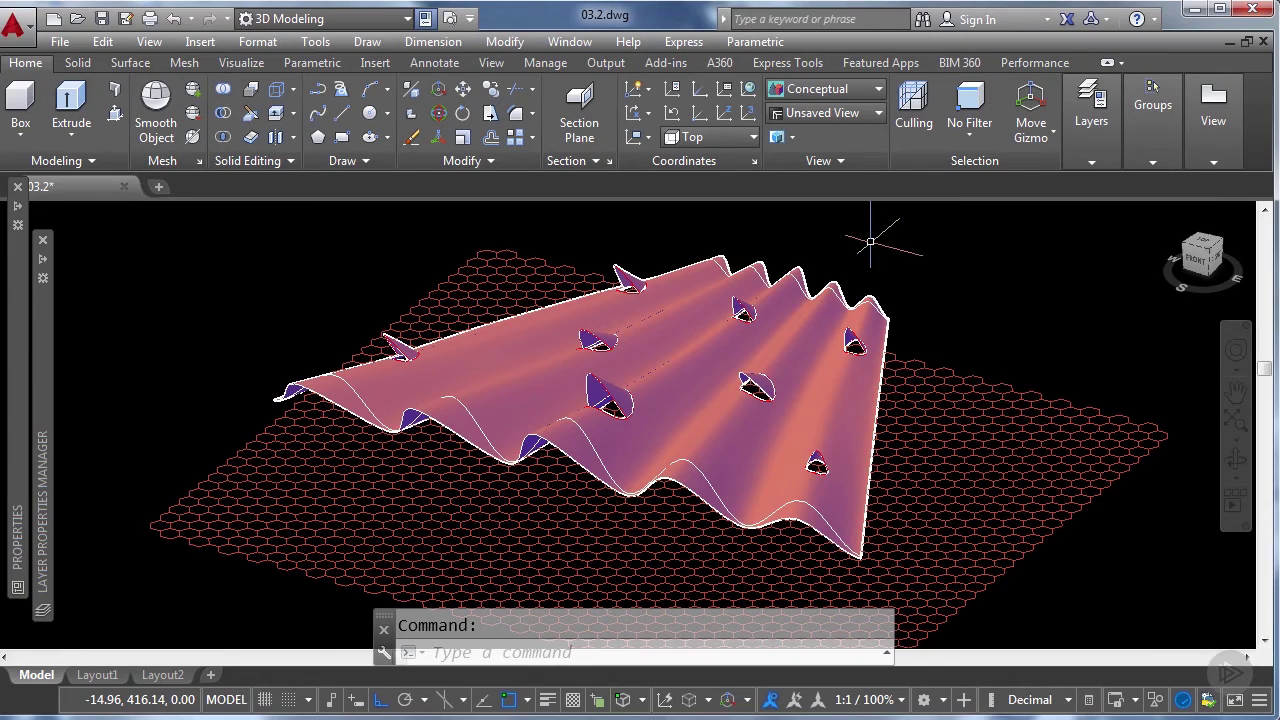
Step: Window-select the flat hexagon grid and project it onto the wavy roof, giving 746 projected objects
{"action": "middle_click_drag", "start_coordinate": [990, 320], "coordinate": [1029, 289], "text": "shift"}
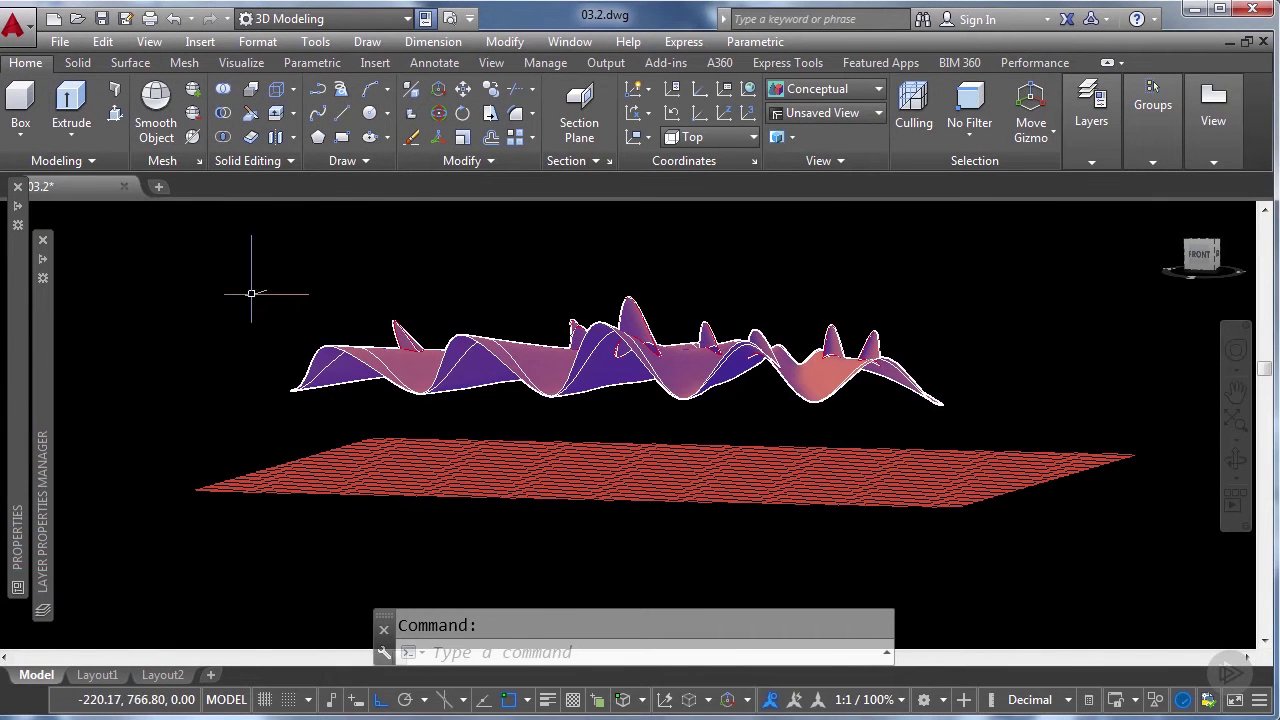
{"action": "left_click", "coordinate": [130, 62]}
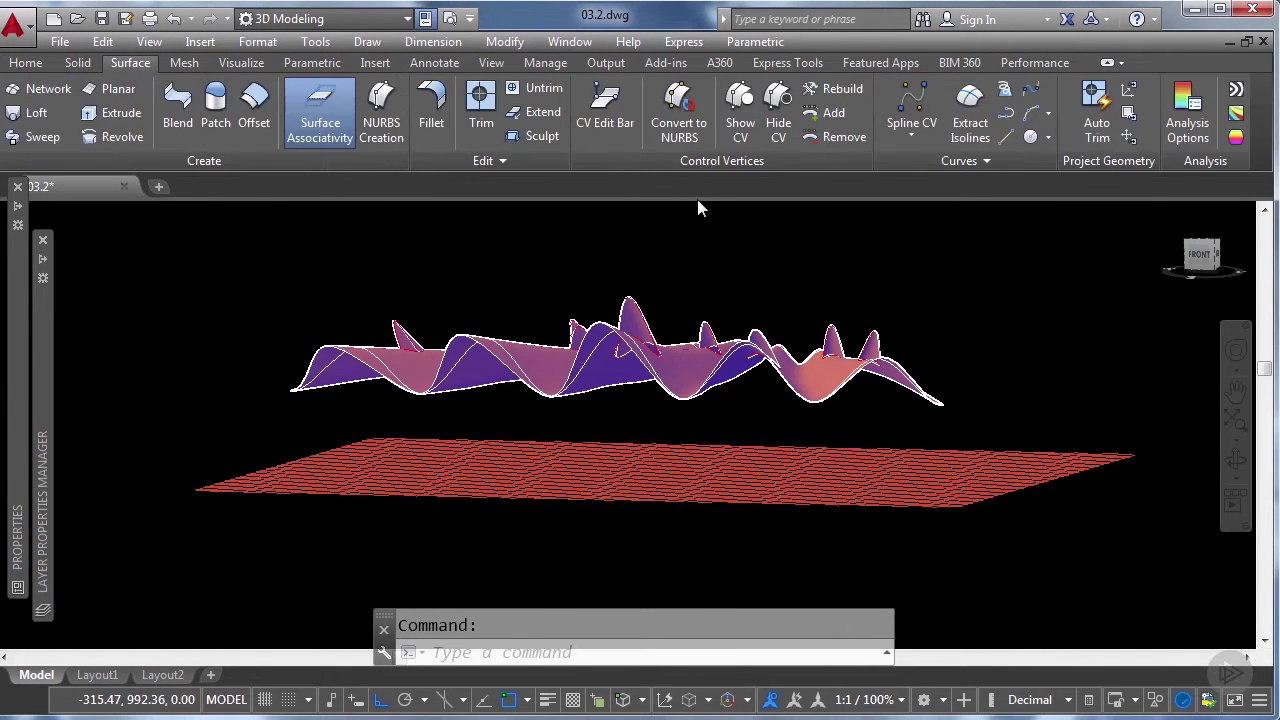
{"action": "left_click", "coordinate": [1131, 90]}
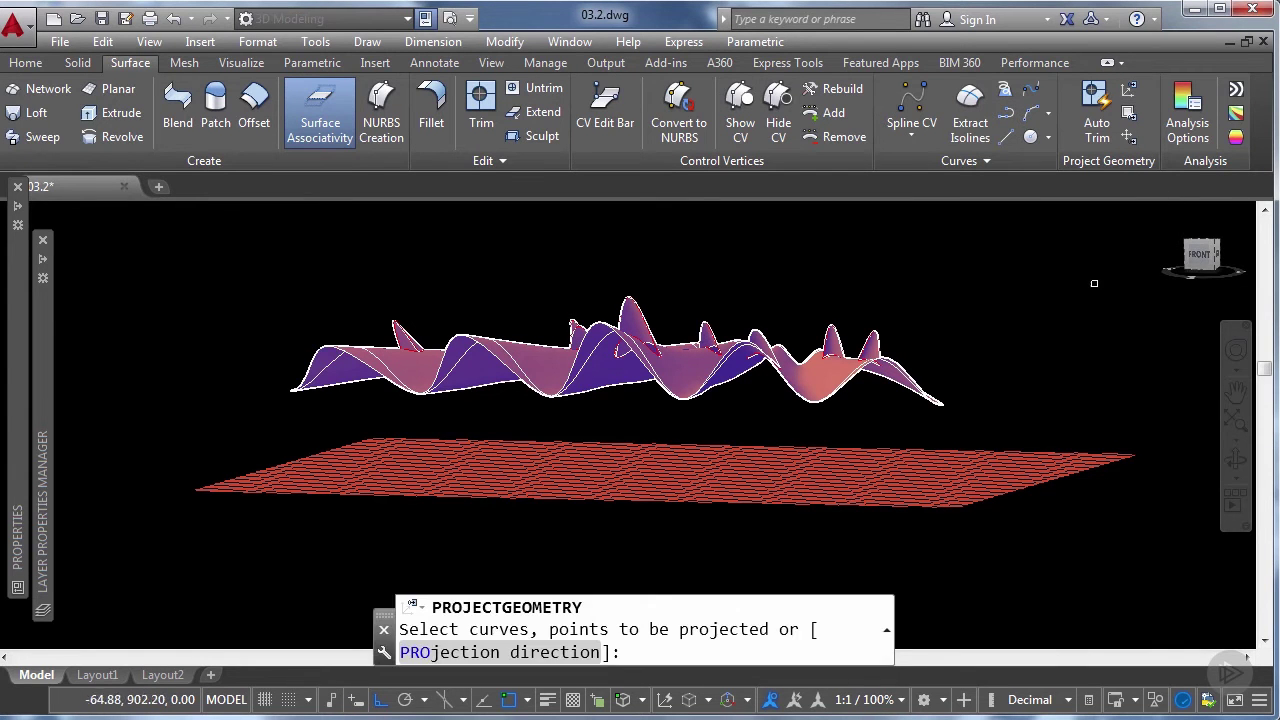
{"action": "left_click", "coordinate": [1157, 425]}
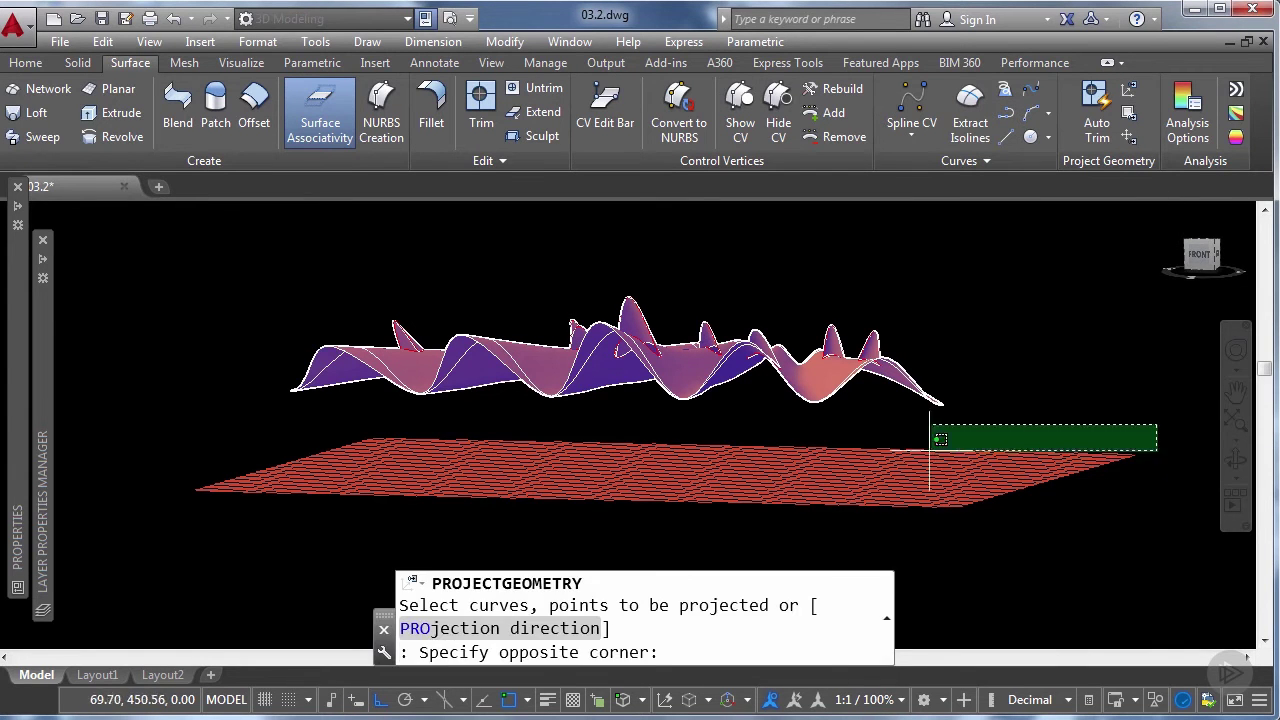
{"action": "left_click", "coordinate": [179, 545]}
{"action": "key", "text": "Return"}
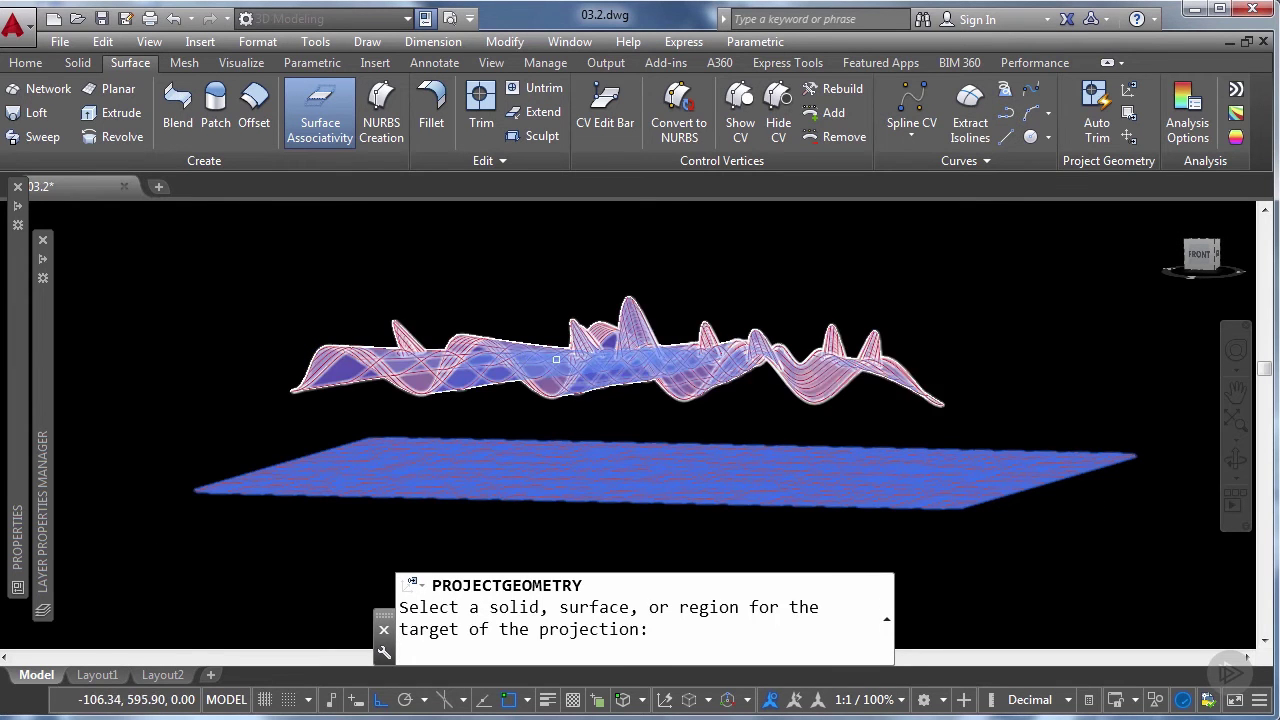
{"action": "left_click", "coordinate": [548, 358]}
{"action": "mouse_move", "coordinate": [548, 358]}
{"action": "middle_mouse_down", "text": "shift"}
{"action": "mouse_move", "coordinate": [640, 423]}
{"action": "mouse_move", "coordinate": [555, 418]}
{"action": "middle_mouse_up", "text": "shift"}
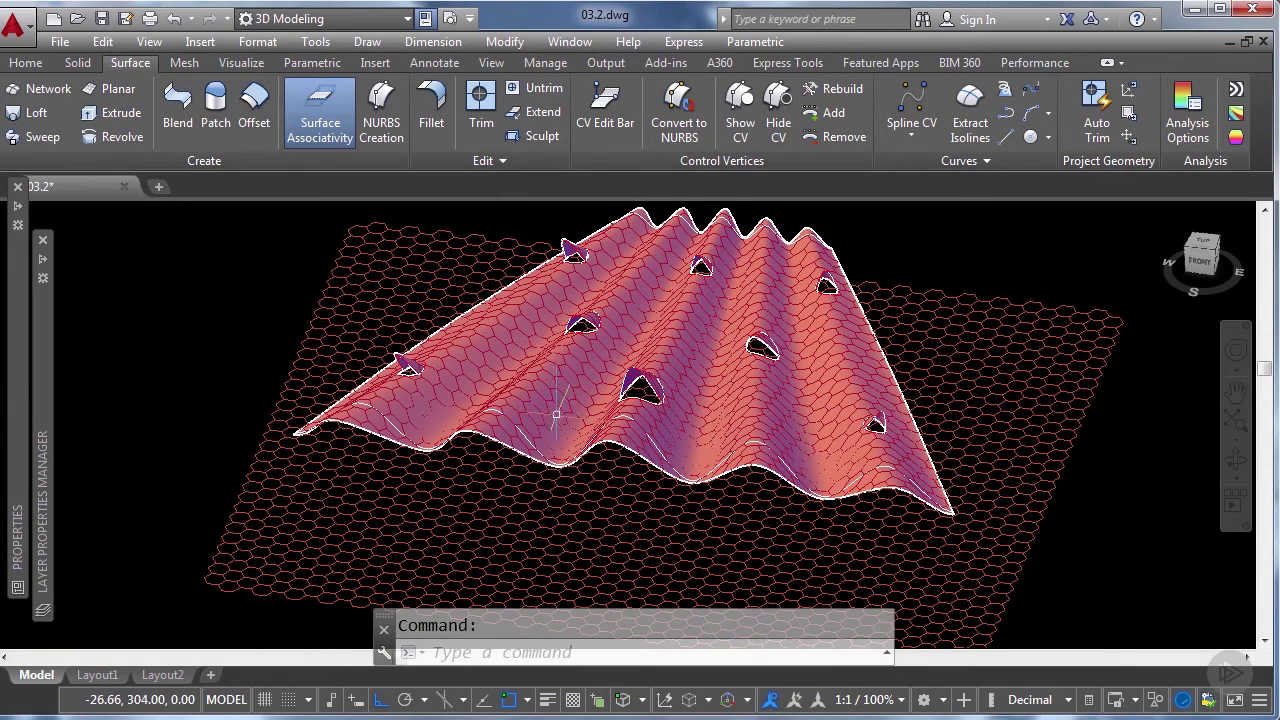
{"action": "scroll", "coordinate": [580, 430], "scroll_direction": "down", "scroll_amount": 3}
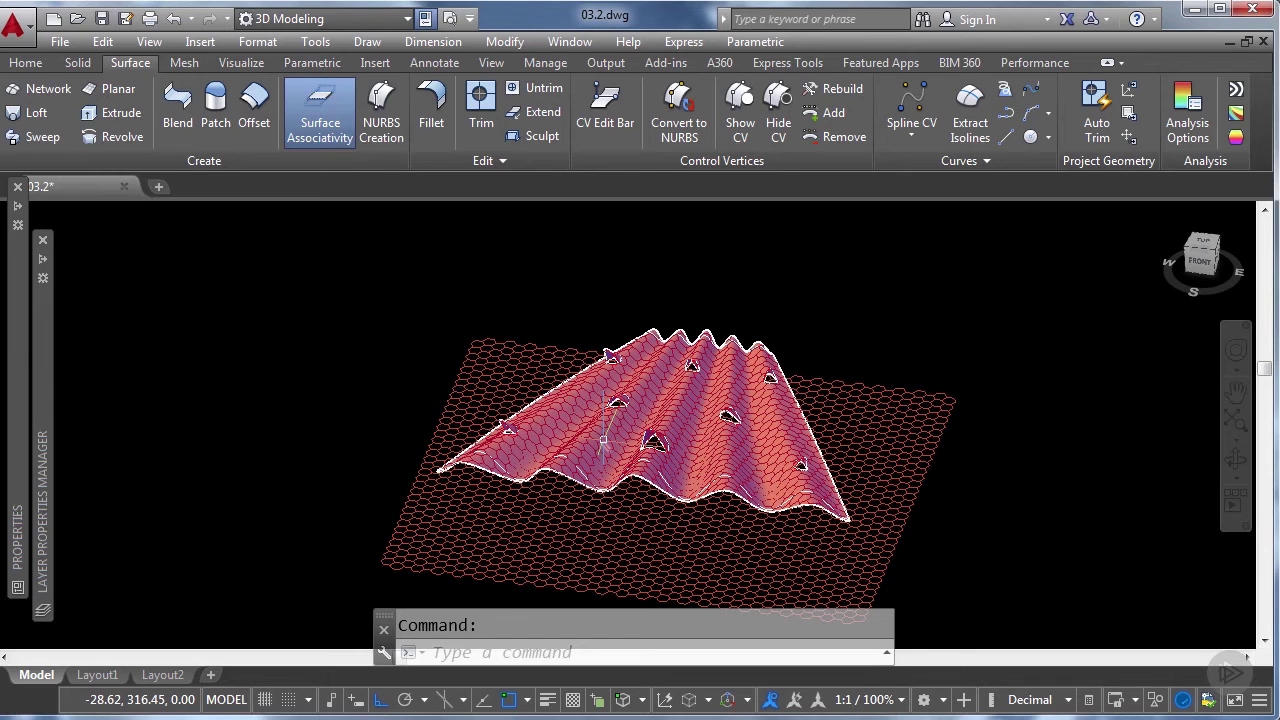
Step: Zoom, pan and orbit to frame the hexagon clusters under the roof's lower tip
{"action": "scroll", "coordinate": [603, 440], "scroll_direction": "down", "scroll_amount": 6}
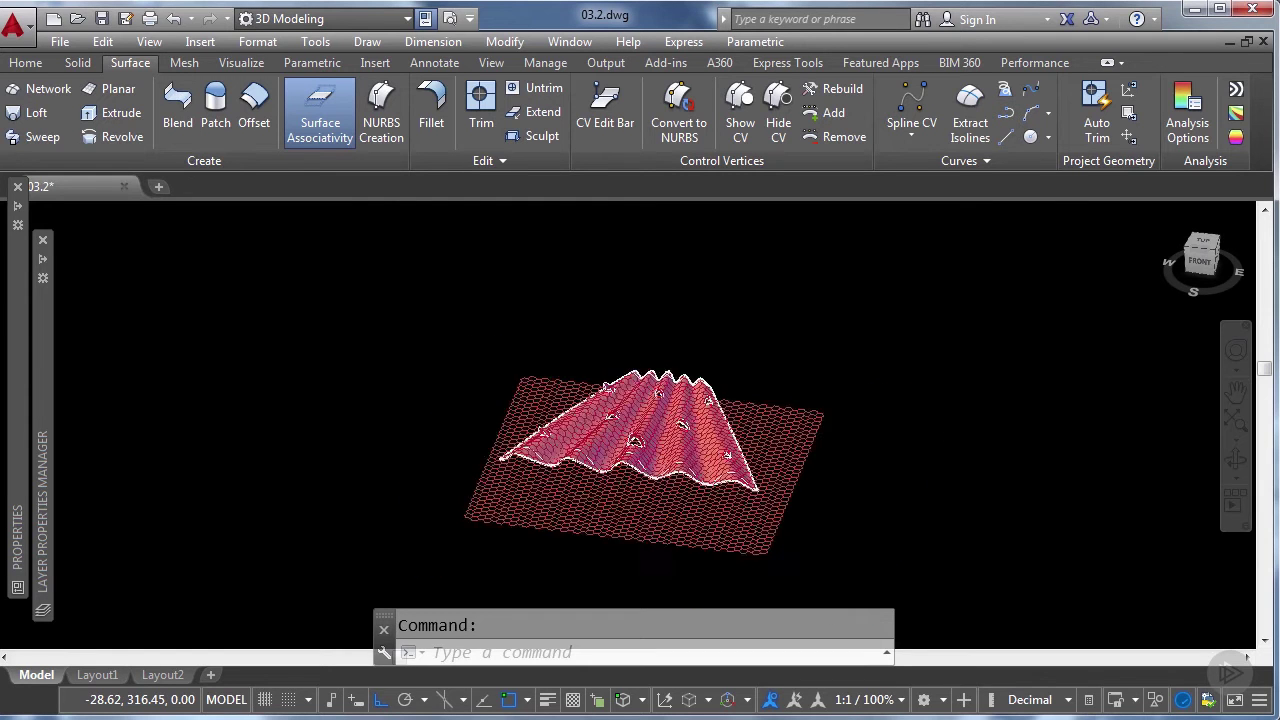
{"action": "middle_click_drag", "start_coordinate": [934, 457], "coordinate": [406, 380]}
{"action": "scroll", "coordinate": [983, 457], "scroll_direction": "up", "scroll_amount": 5}
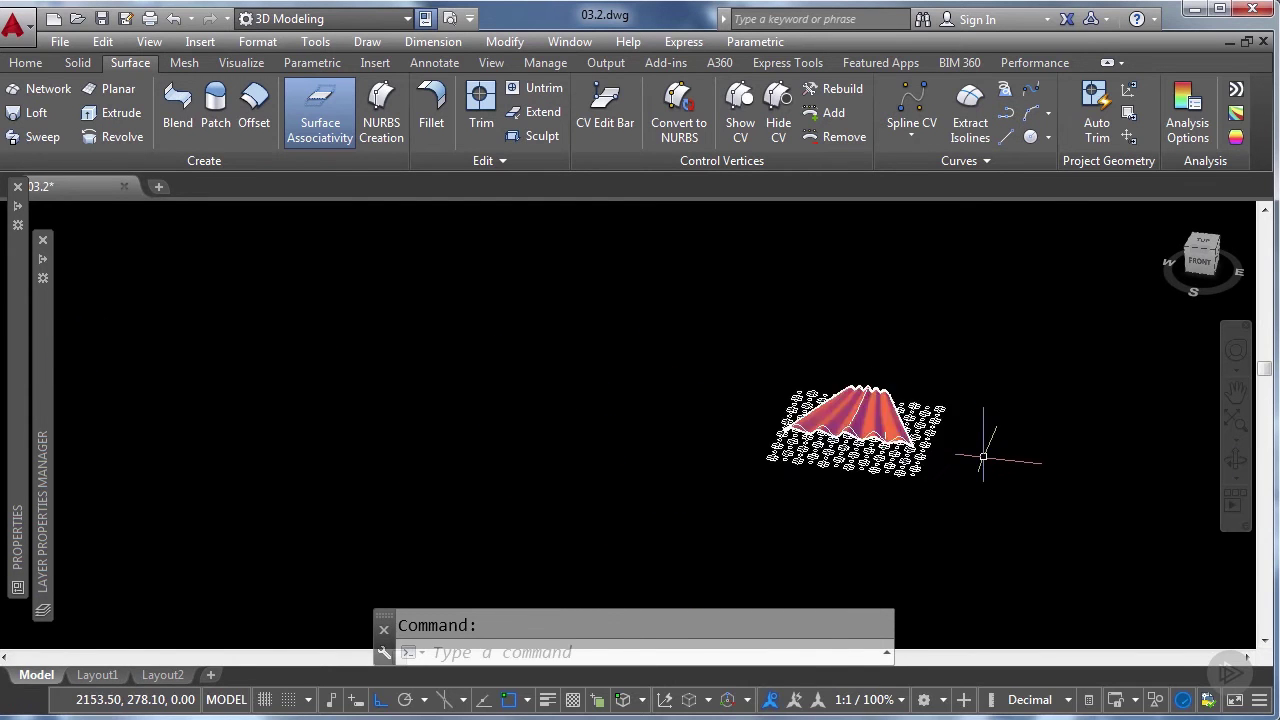
{"action": "scroll", "coordinate": [823, 378], "scroll_direction": "up", "scroll_amount": 3}
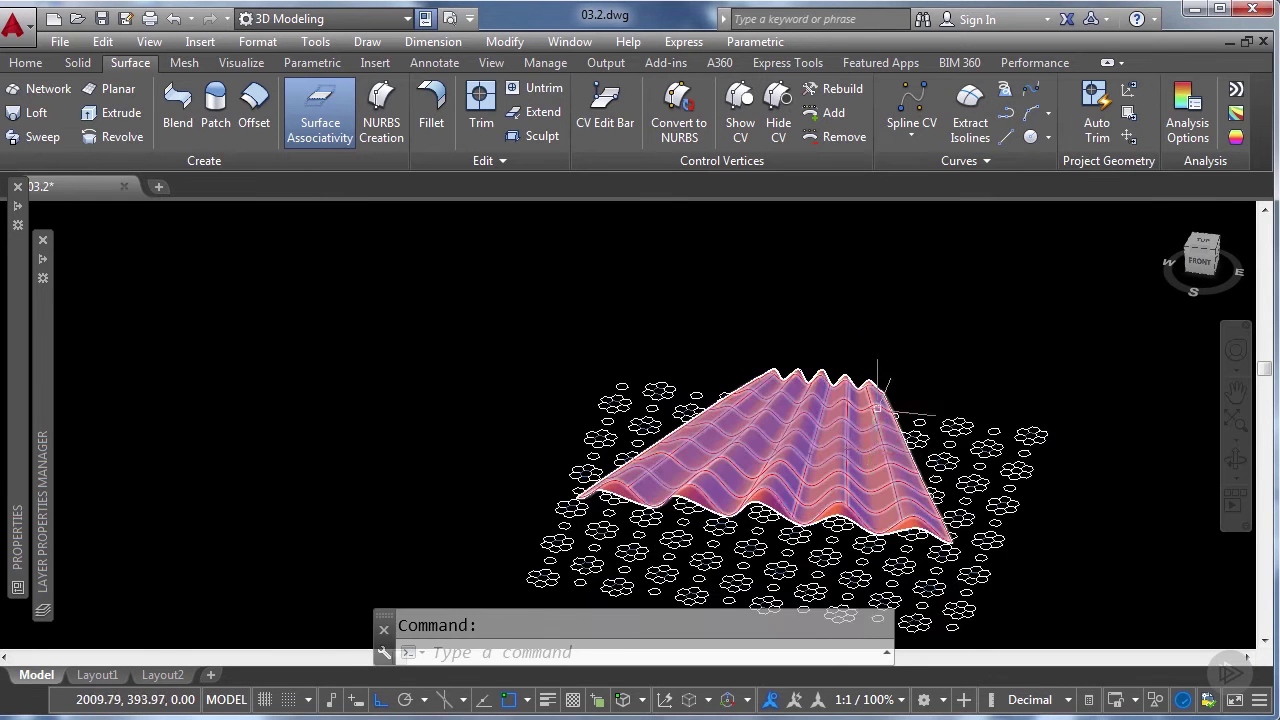
{"action": "mouse_move", "coordinate": [823, 380]}
{"action": "middle_mouse_down", "text": "shift"}
{"action": "mouse_move", "coordinate": [826, 409]}
{"action": "mouse_move", "coordinate": [944, 314]}
{"action": "middle_mouse_up", "text": "shift"}
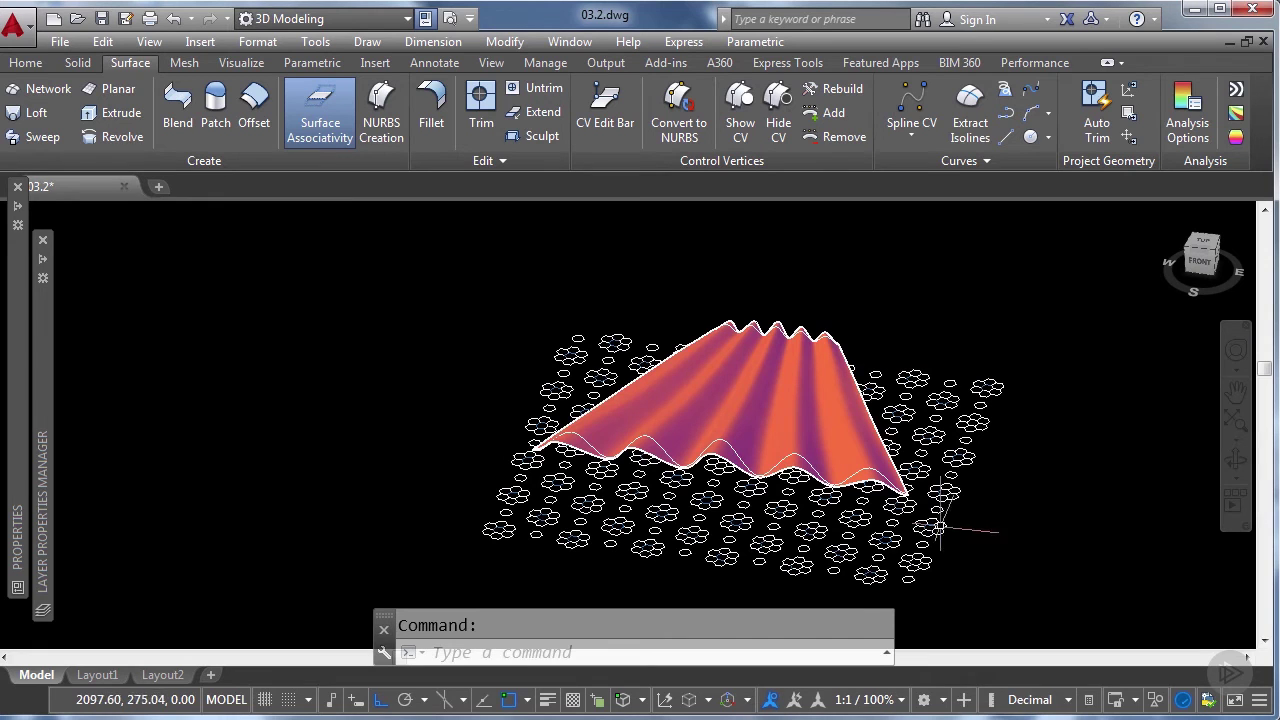
{"action": "mouse_move", "coordinate": [837, 557]}
{"action": "middle_mouse_down", "text": "shift"}
{"action": "mouse_move", "coordinate": [936, 535]}
{"action": "mouse_move", "coordinate": [749, 543]}
{"action": "middle_mouse_up", "text": "shift"}
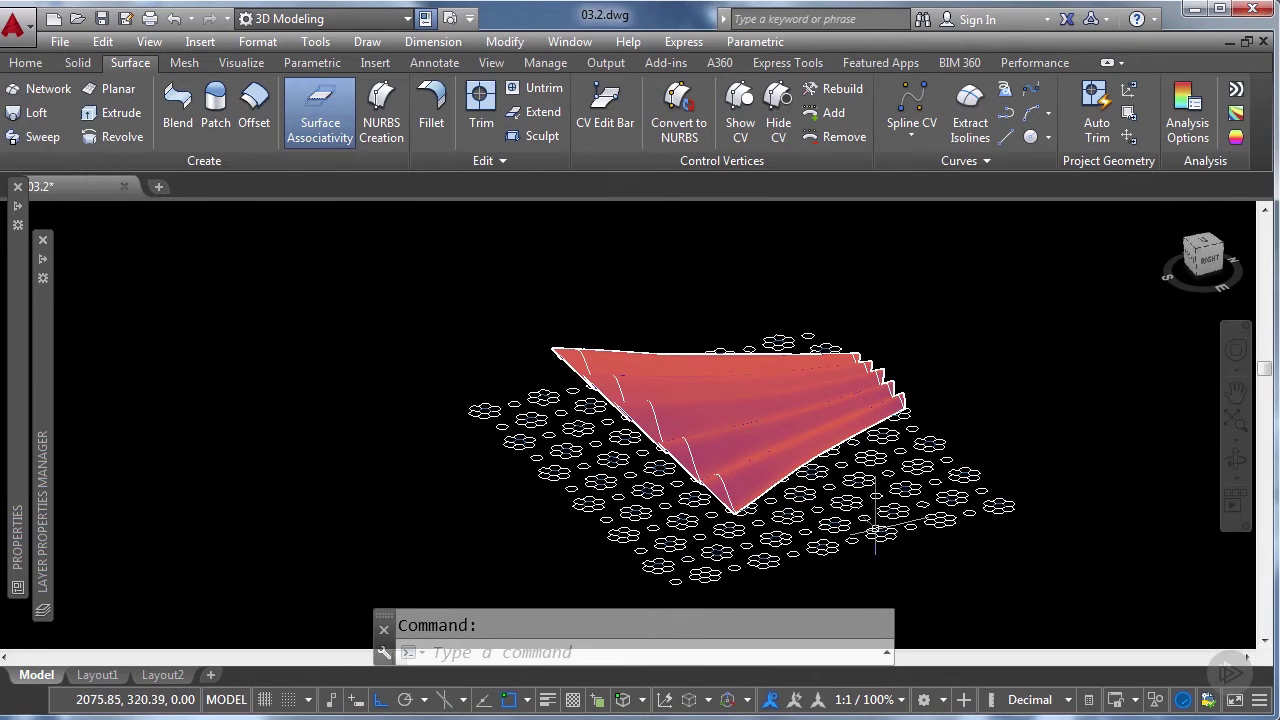
{"action": "scroll", "coordinate": [850, 532], "scroll_direction": "up", "scroll_amount": 5}
{"action": "middle_click_drag", "start_coordinate": [823, 537], "coordinate": [849, 463], "text": "shift"}
{"action": "scroll", "coordinate": [849, 440], "scroll_direction": "up", "scroll_amount": 2}
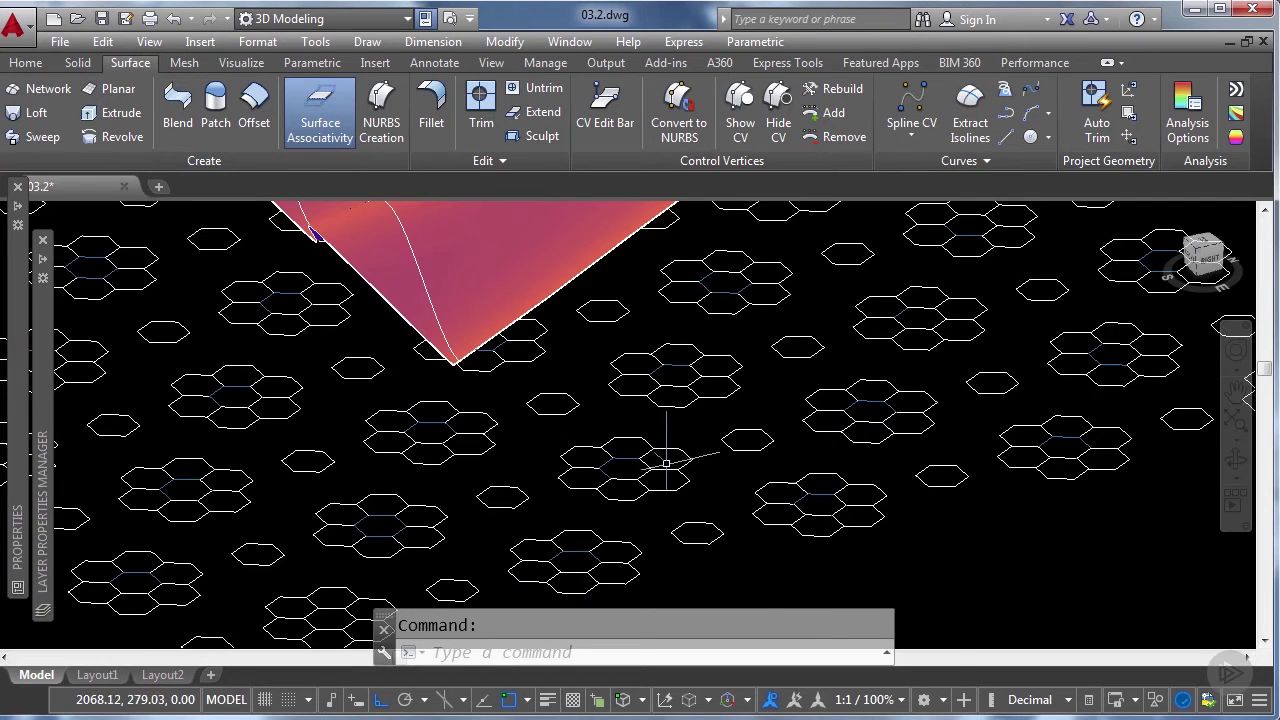
{"action": "scroll", "coordinate": [666, 457], "scroll_direction": "up", "scroll_amount": 2}
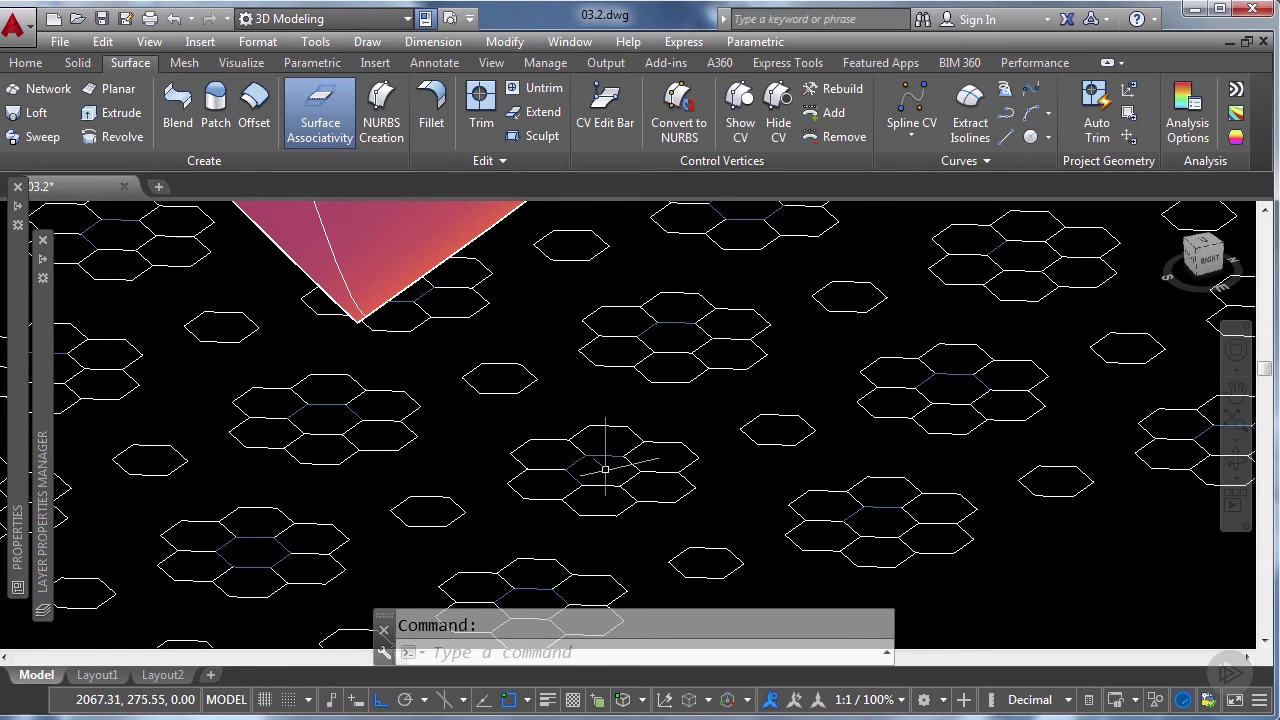
{"action": "scroll", "coordinate": [510, 455], "scroll_direction": "down", "scroll_amount": 2}
{"action": "middle_click_drag", "start_coordinate": [502, 462], "coordinate": [619, 449]}
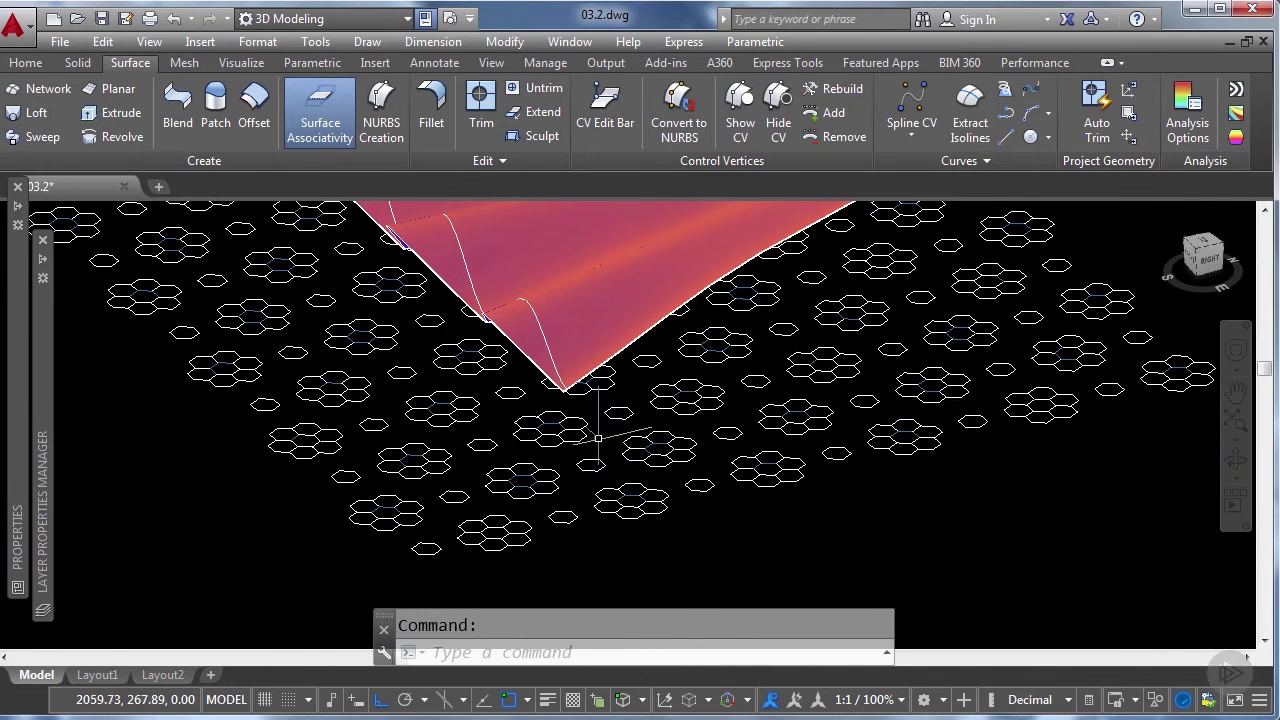
{"action": "scroll", "coordinate": [619, 449], "scroll_direction": "up", "scroll_amount": 1}
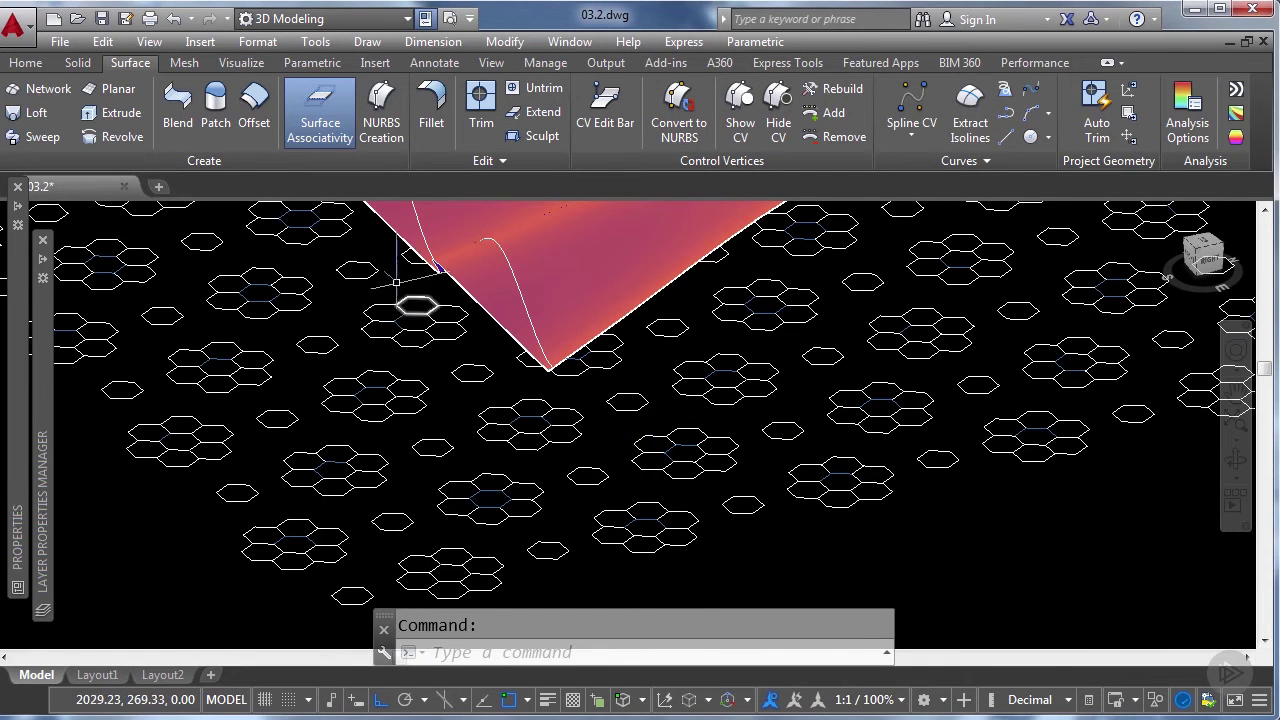
{"action": "left_click", "coordinate": [27, 63]}
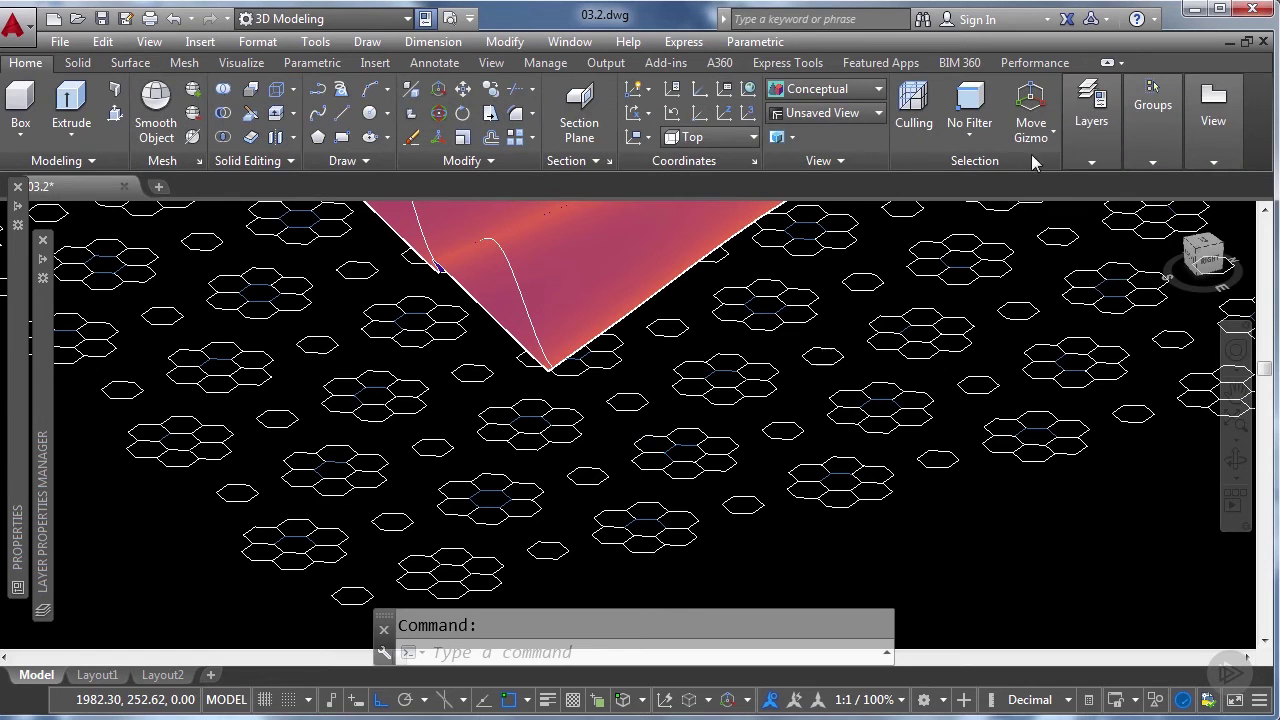
{"action": "left_click", "coordinate": [1093, 163]}
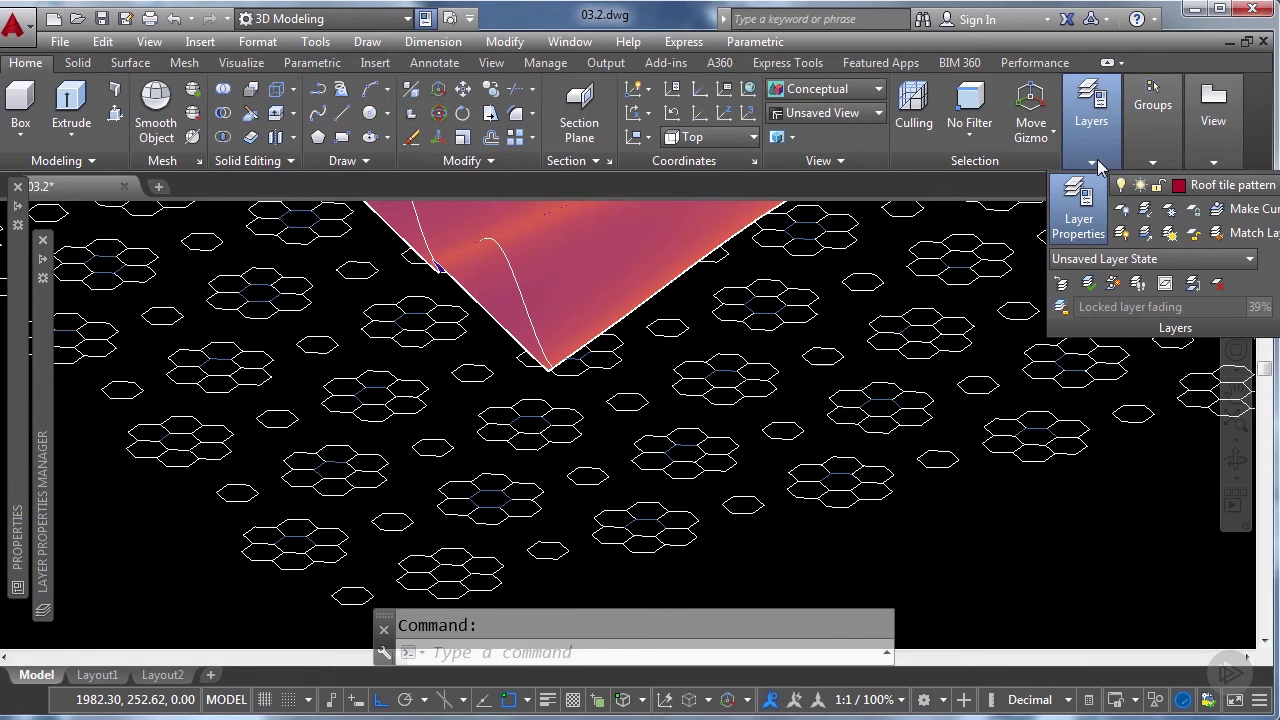
{"action": "left_click", "coordinate": [1124, 213]}
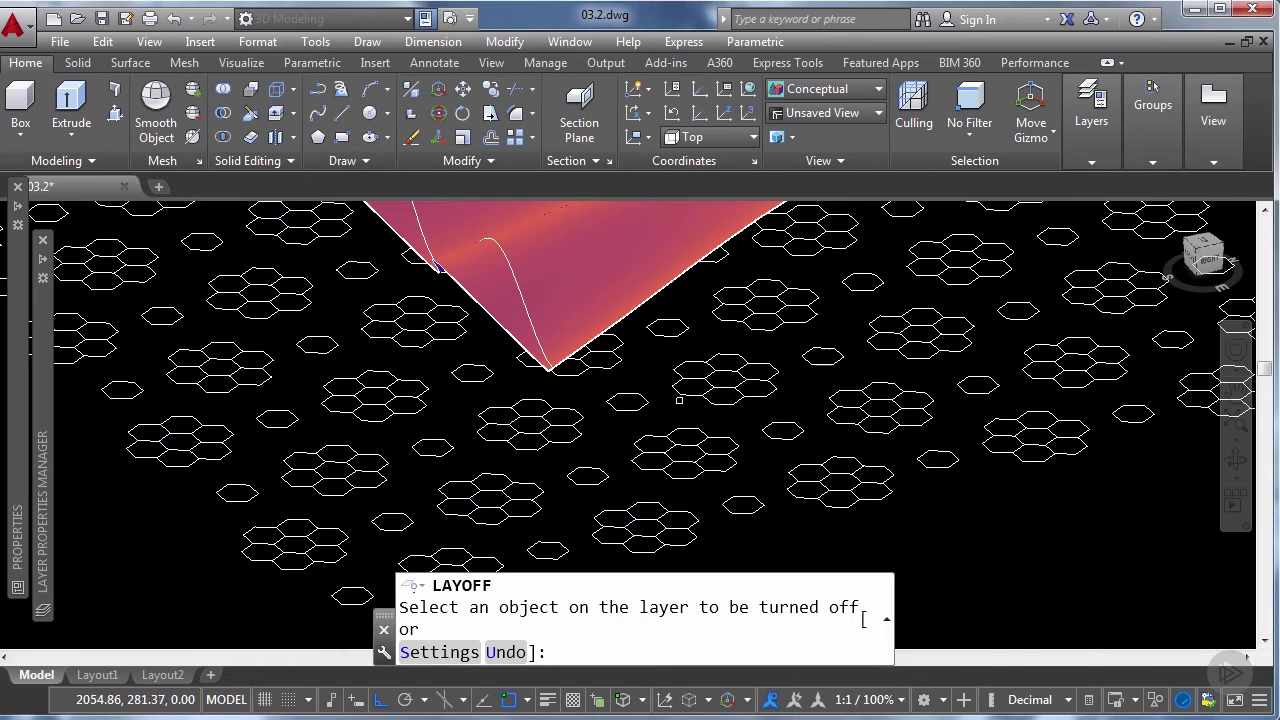
Step: Crossing-select the hexagon-cluster pattern and project it onto the wavy roof, adding 144 objects
{"action": "key", "text": "Return"}
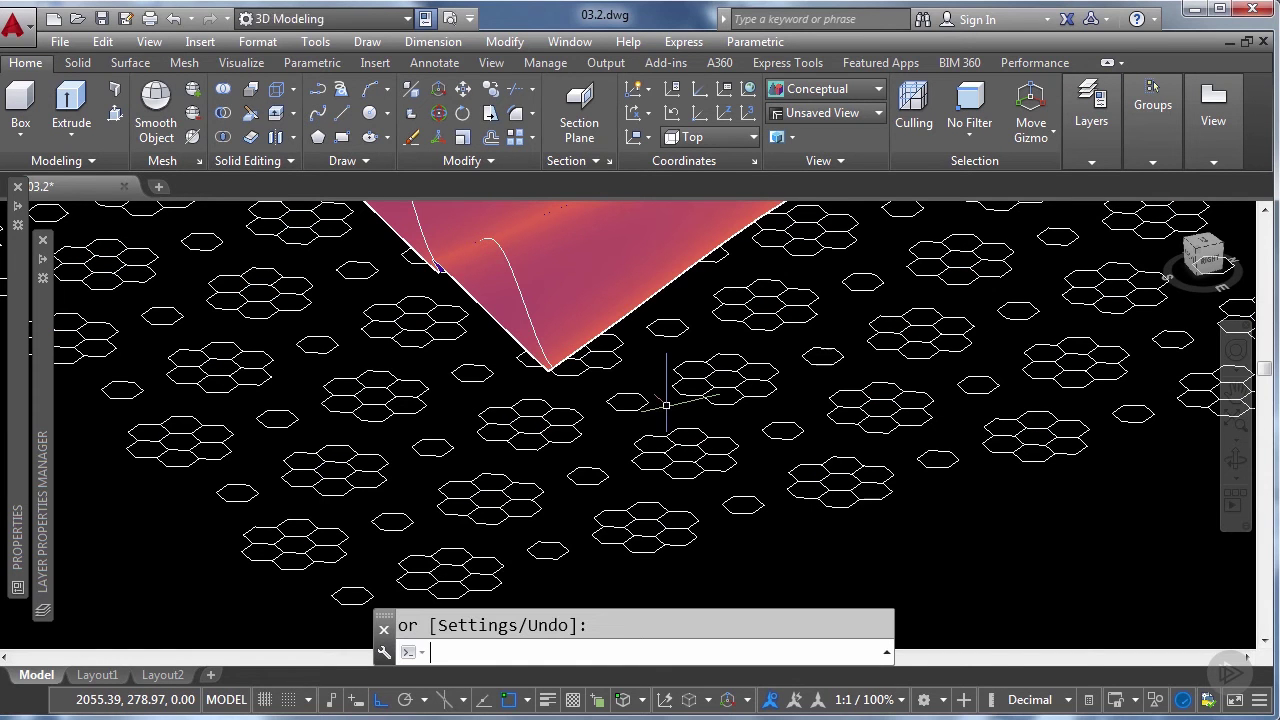
{"action": "scroll", "coordinate": [666, 402], "scroll_direction": "down", "scroll_amount": 3}
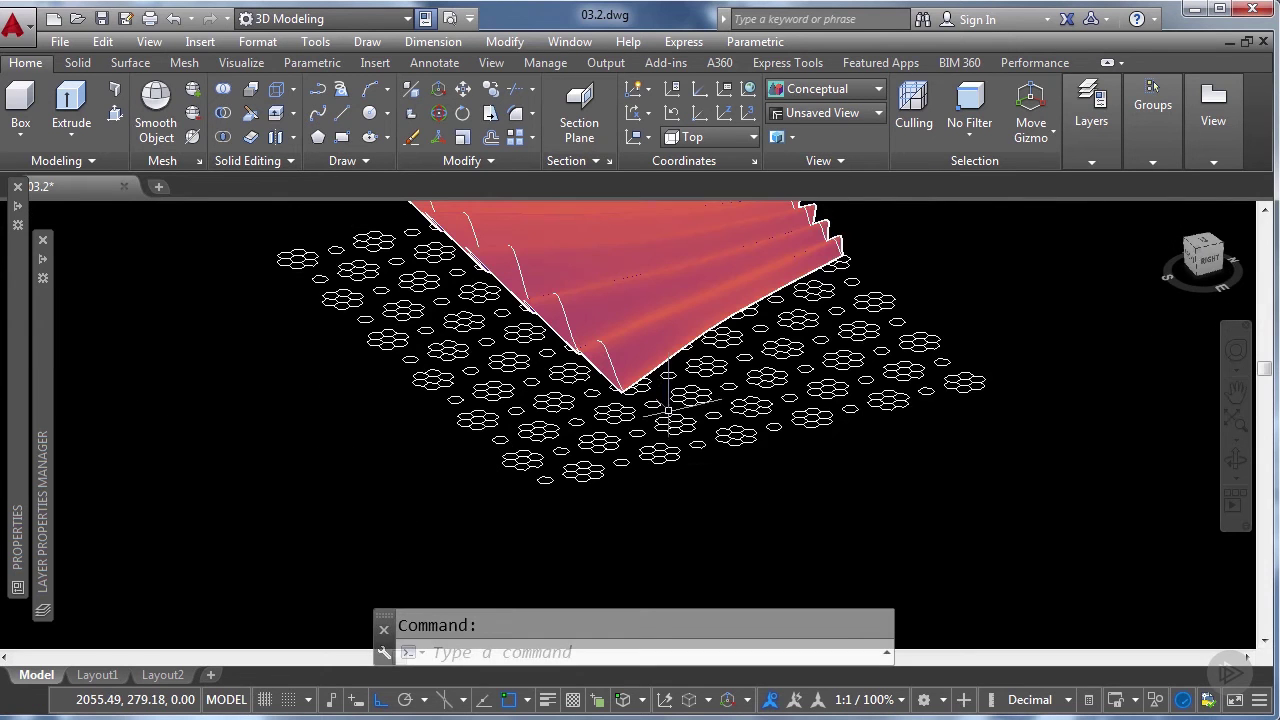
{"action": "middle_click_drag", "start_coordinate": [642, 465], "coordinate": [754, 427], "text": "shift"}
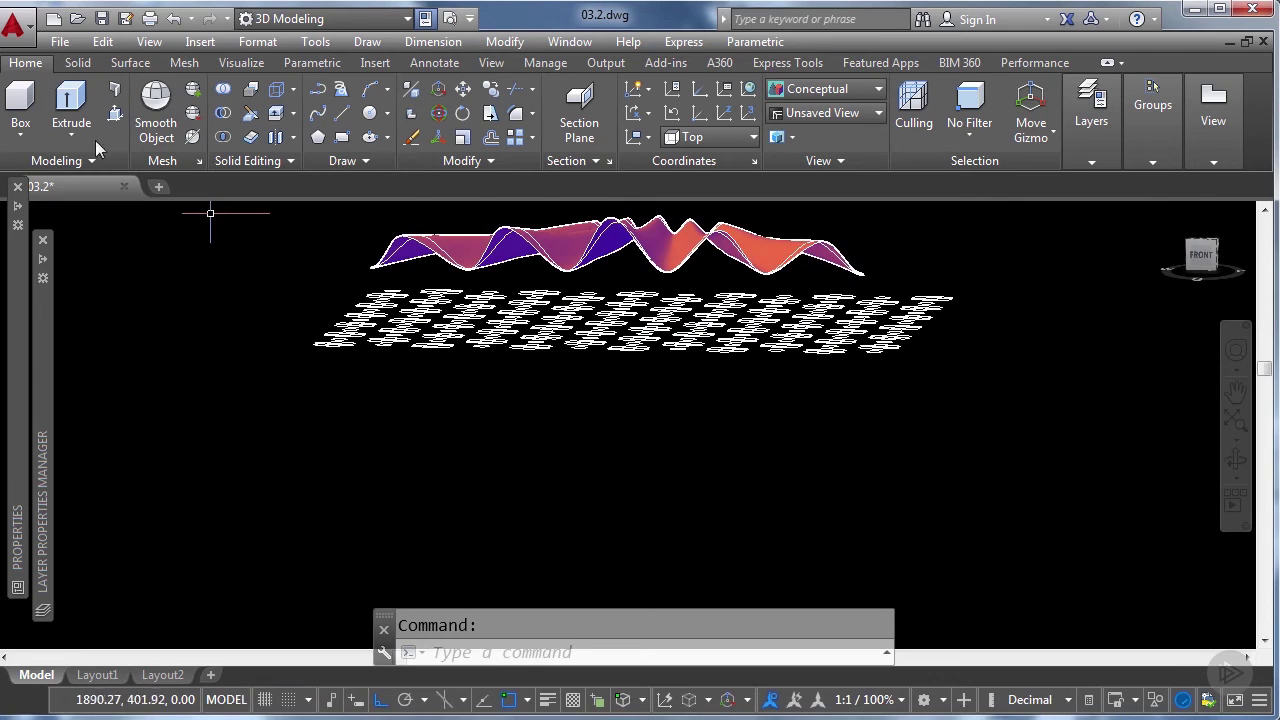
{"action": "left_click", "coordinate": [129, 62]}
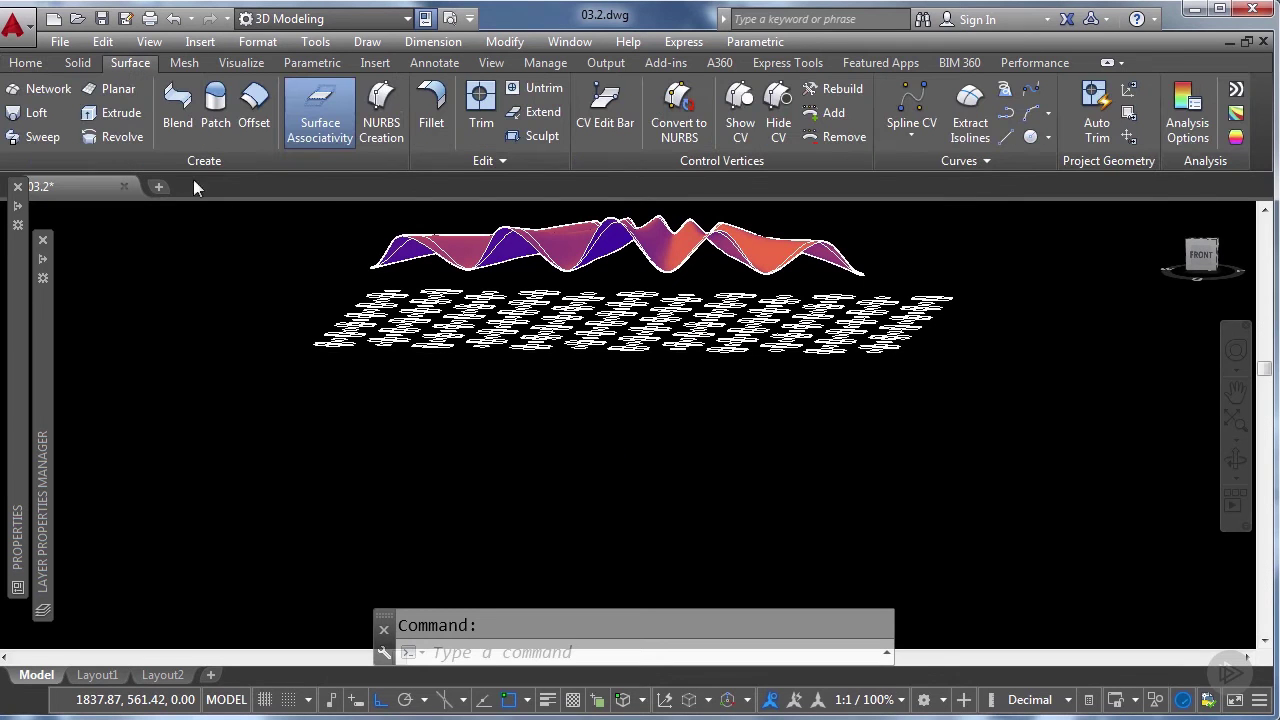
{"action": "left_click", "coordinate": [1129, 90]}
{"action": "middle_click_drag", "start_coordinate": [866, 420], "coordinate": [843, 511]}
{"action": "left_click", "coordinate": [941, 376]}
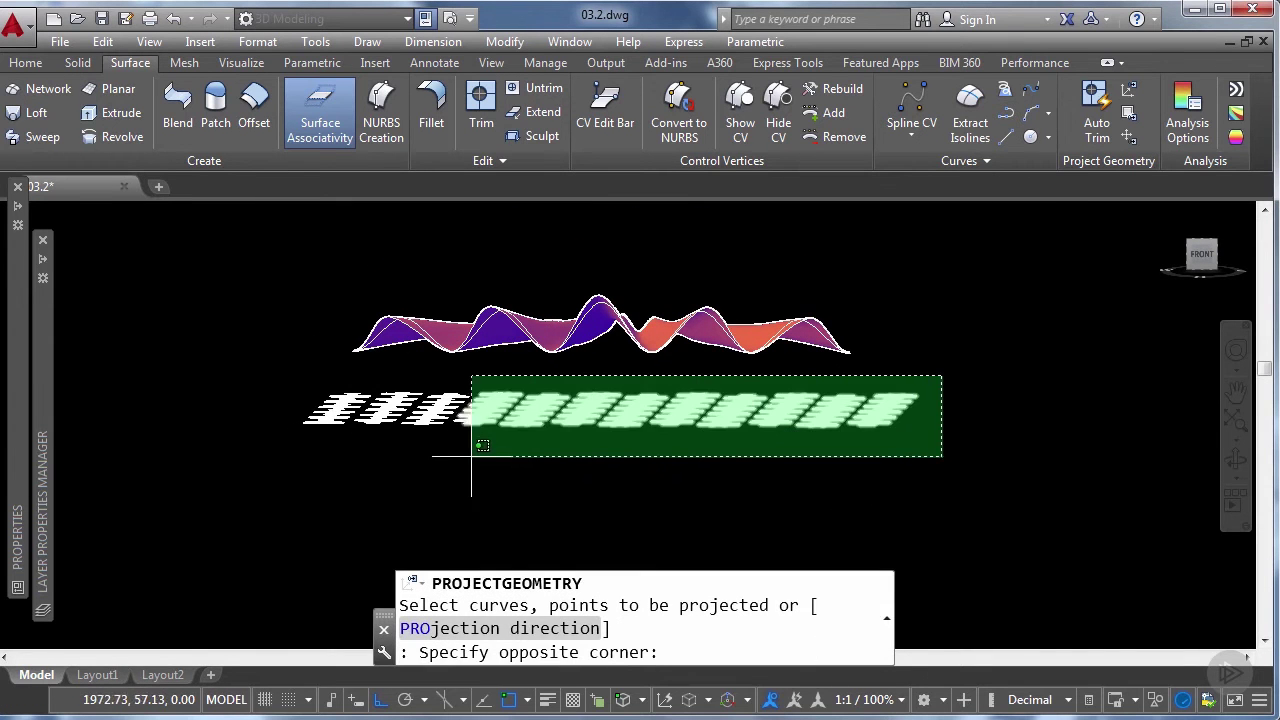
{"action": "left_click", "coordinate": [284, 452]}
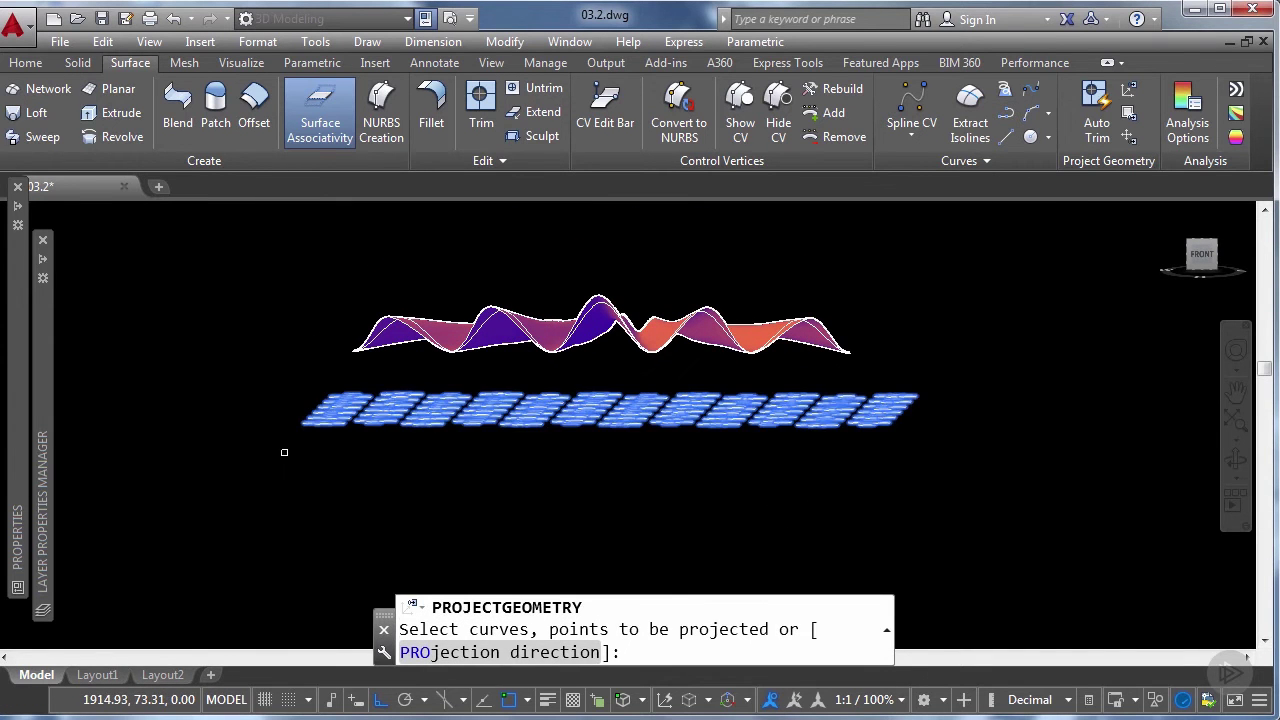
{"action": "key", "text": "Return"}
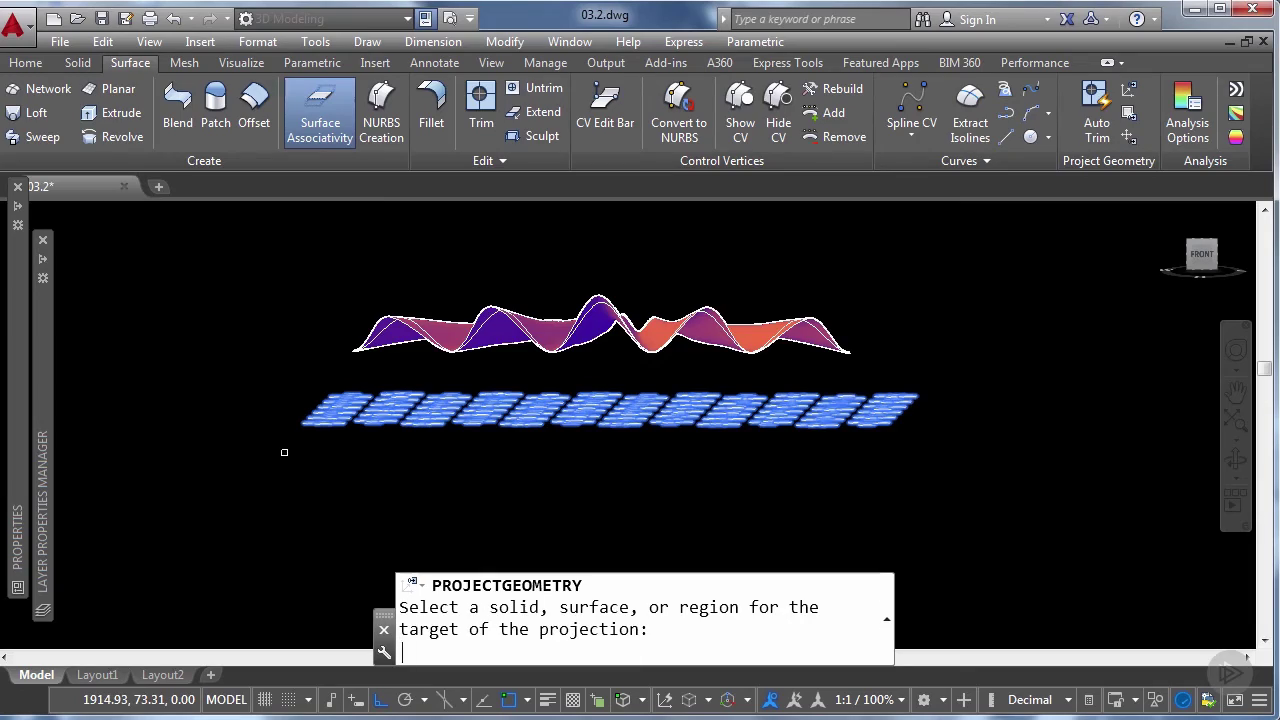
{"action": "left_click", "coordinate": [544, 330]}
{"action": "middle_click_drag", "start_coordinate": [544, 330], "coordinate": [505, 411], "text": "shift"}
{"action": "scroll", "coordinate": [505, 411], "scroll_direction": "up", "scroll_amount": 2}
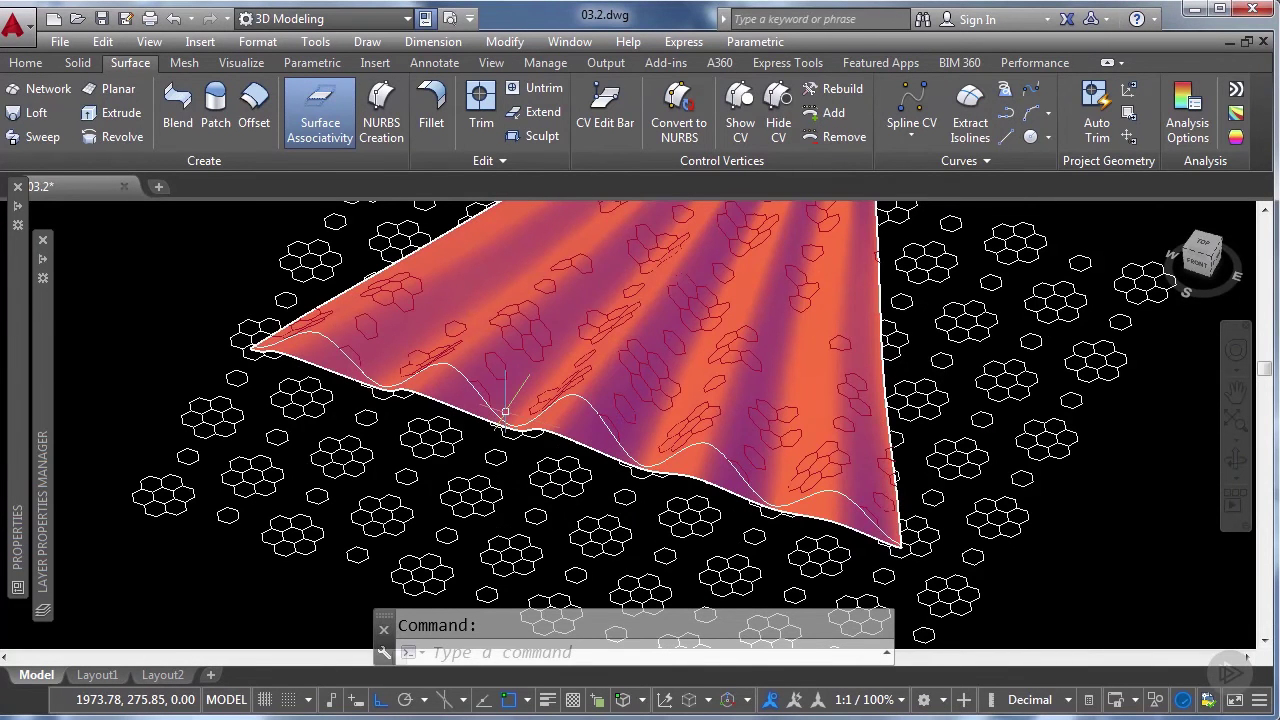
Step: Zoom in on the wavy roof to inspect the projected hexagon-cluster outlines
{"action": "scroll", "coordinate": [530, 333], "scroll_direction": "up", "scroll_amount": 3}
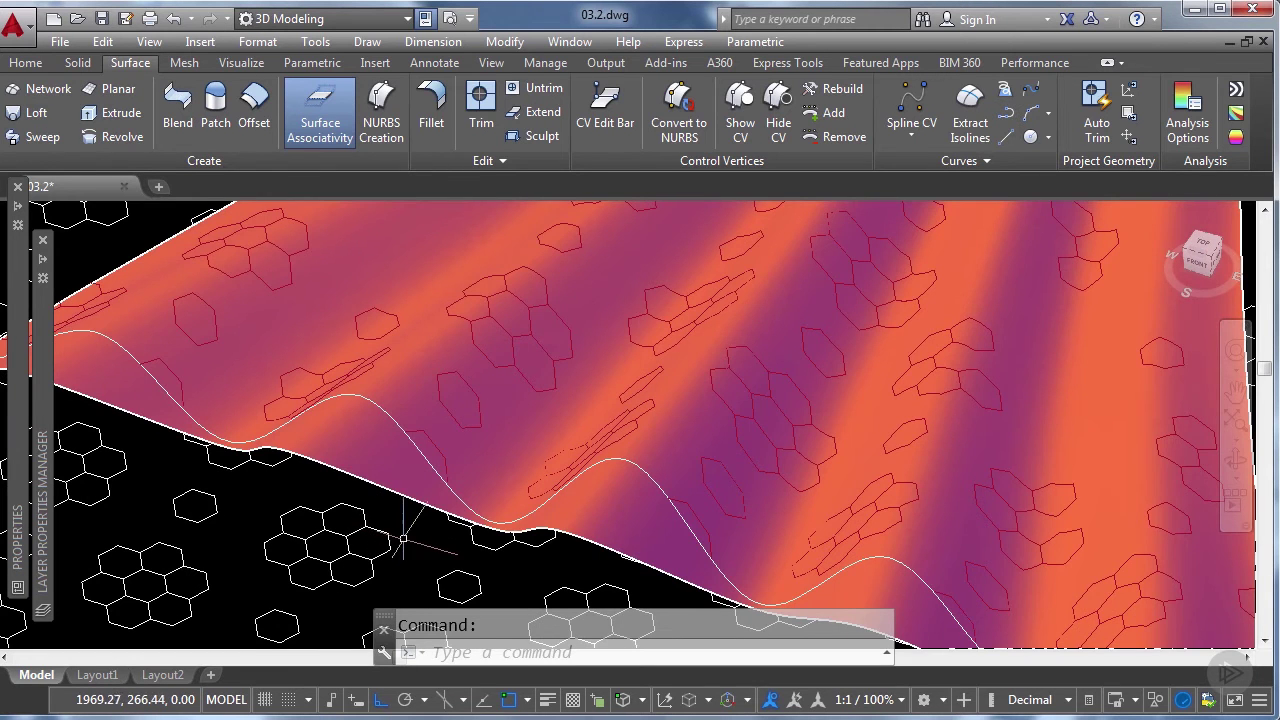
{"action": "scroll", "coordinate": [486, 447], "scroll_direction": "up", "scroll_amount": 3}
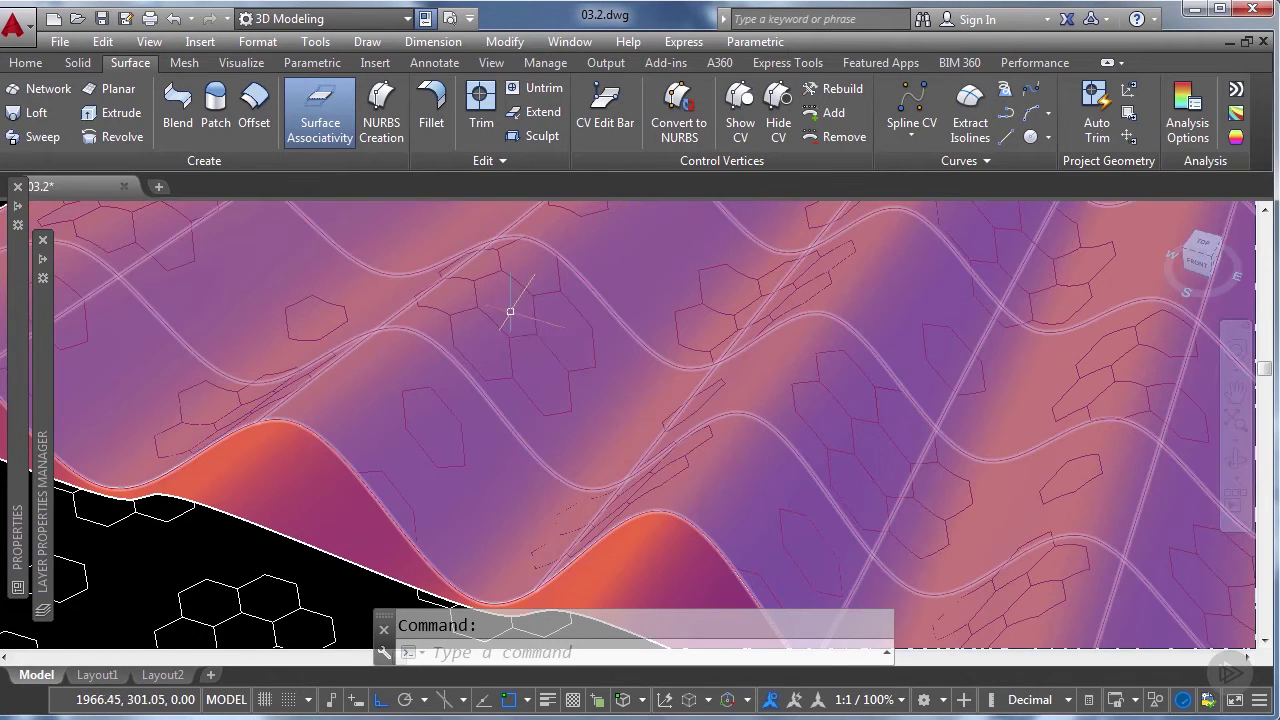
{"action": "scroll", "coordinate": [588, 397], "scroll_direction": "up", "scroll_amount": 2}
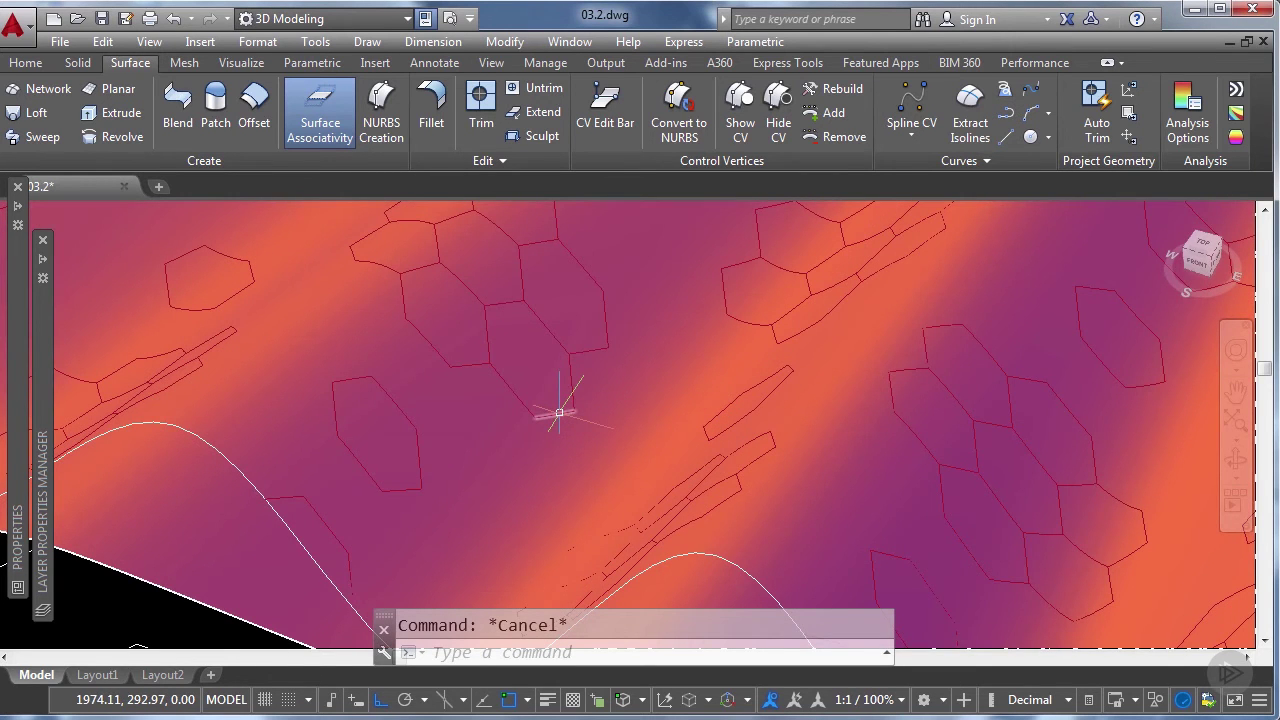
Step: Start a spline Join on a projected hexagon curve, adding the lower, right and top cluster edges
{"action": "right_click", "coordinate": [560, 412]}
{"action": "key", "text": "Escape"}
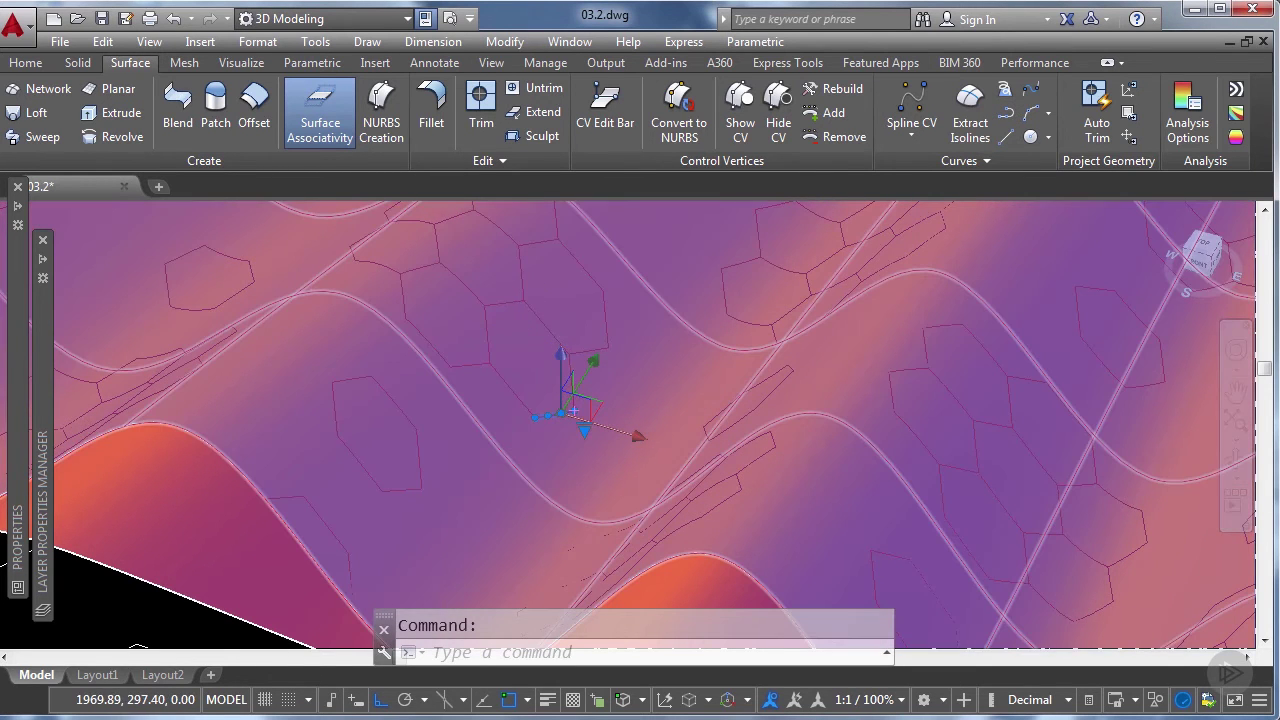
{"action": "right_click", "coordinate": [522, 410]}
{"action": "mouse_move", "coordinate": [567, 372]}
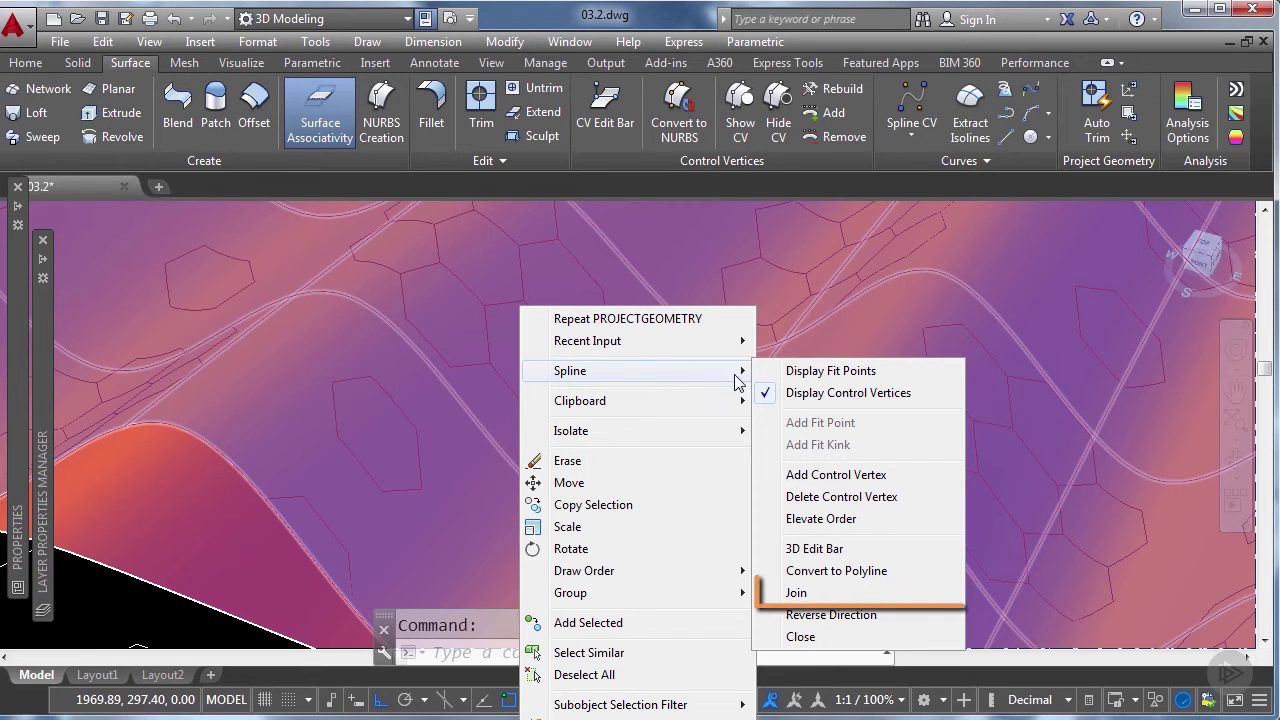
{"action": "left_click", "coordinate": [808, 596]}
{"action": "scroll", "coordinate": [563, 411], "scroll_direction": "up", "scroll_amount": 3}
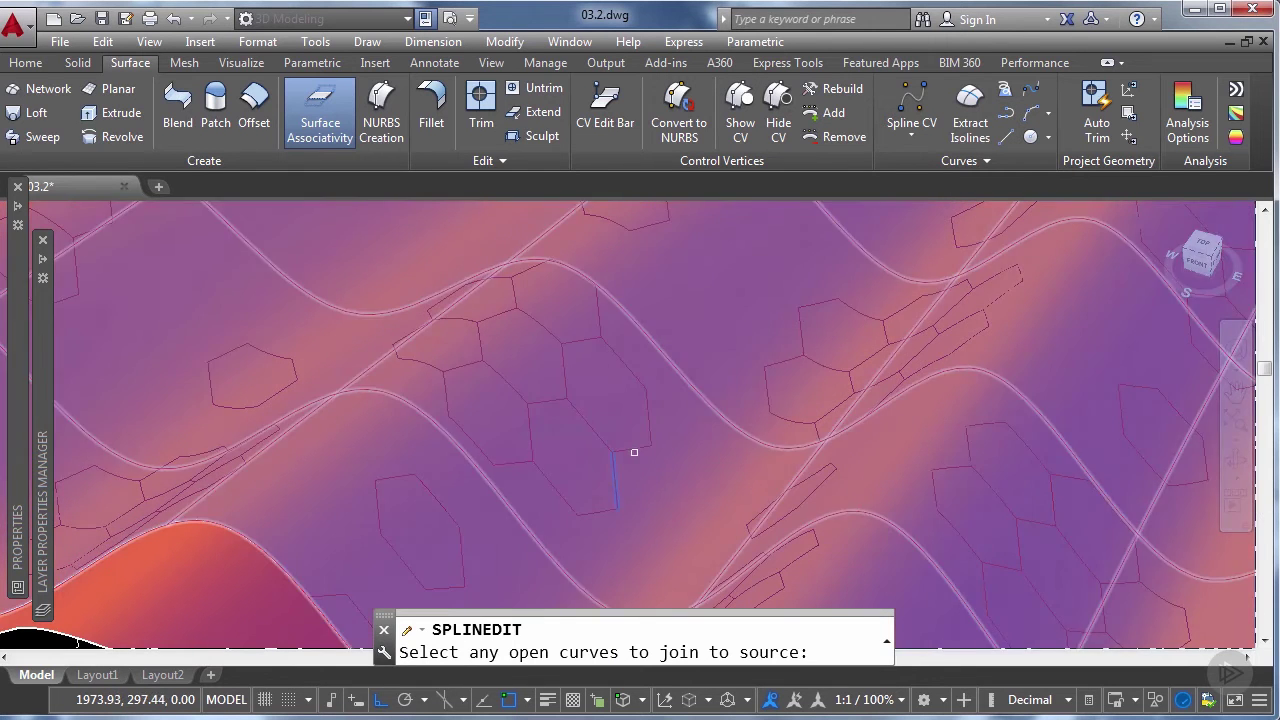
{"action": "left_click", "coordinate": [631, 450]}
{"action": "left_click", "coordinate": [627, 366]}
{"action": "left_click", "coordinate": [599, 315]}
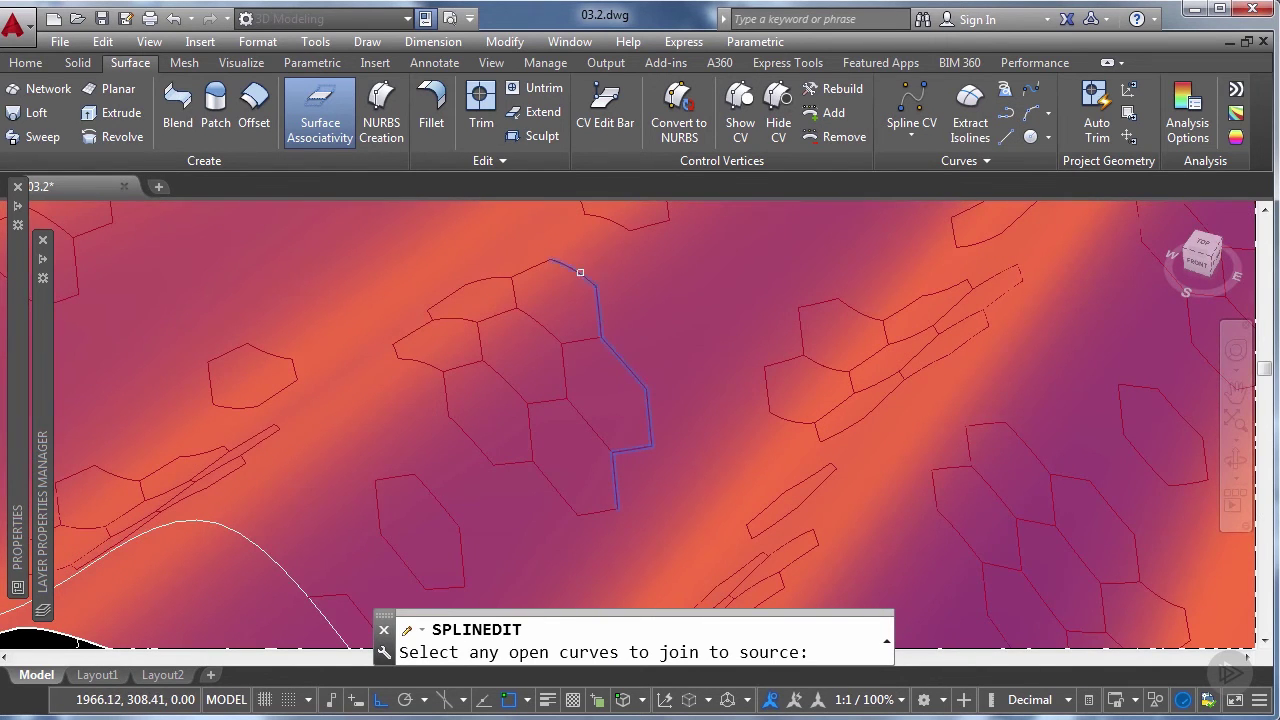
{"action": "left_click", "coordinate": [575, 272]}
{"action": "left_click", "coordinate": [523, 271]}
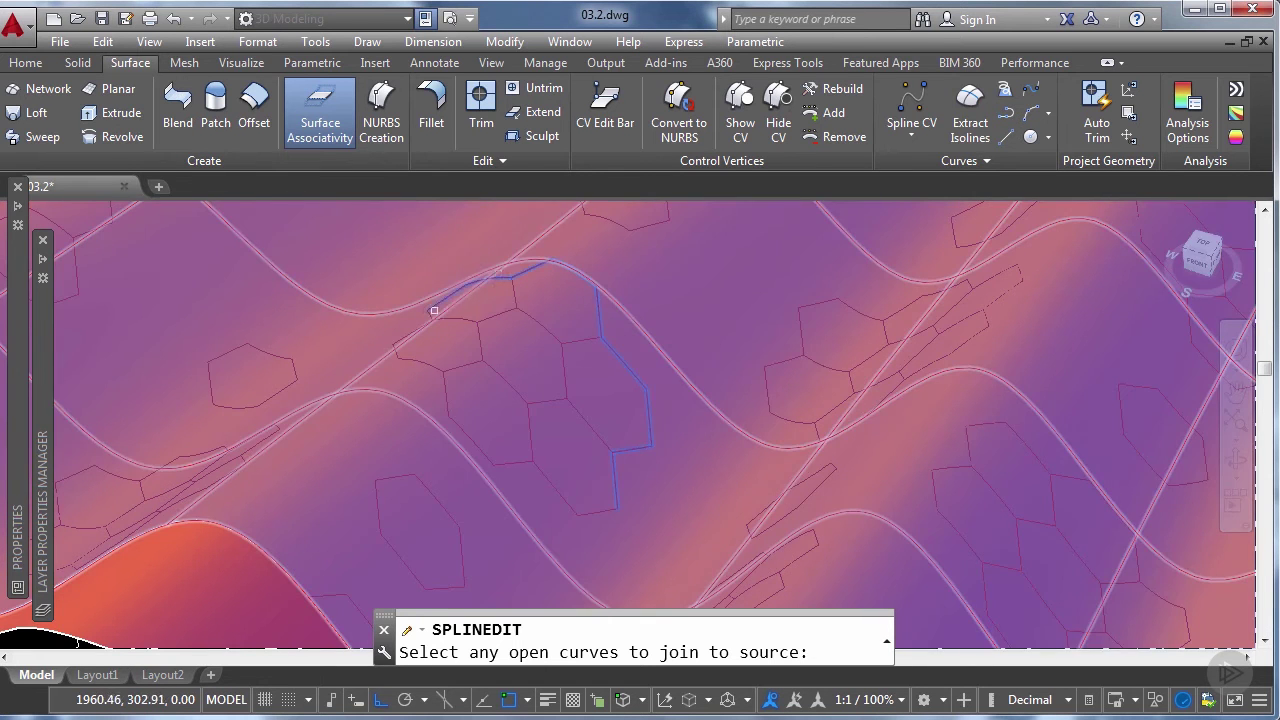
Step: Add the left, lower-left and bottom cluster edges to close the spline outline
{"action": "left_click", "coordinate": [410, 338]}
{"action": "left_click", "coordinate": [422, 360]}
{"action": "left_click", "coordinate": [448, 392]}
{"action": "left_click", "coordinate": [470, 440]}
{"action": "left_click", "coordinate": [510, 463]}
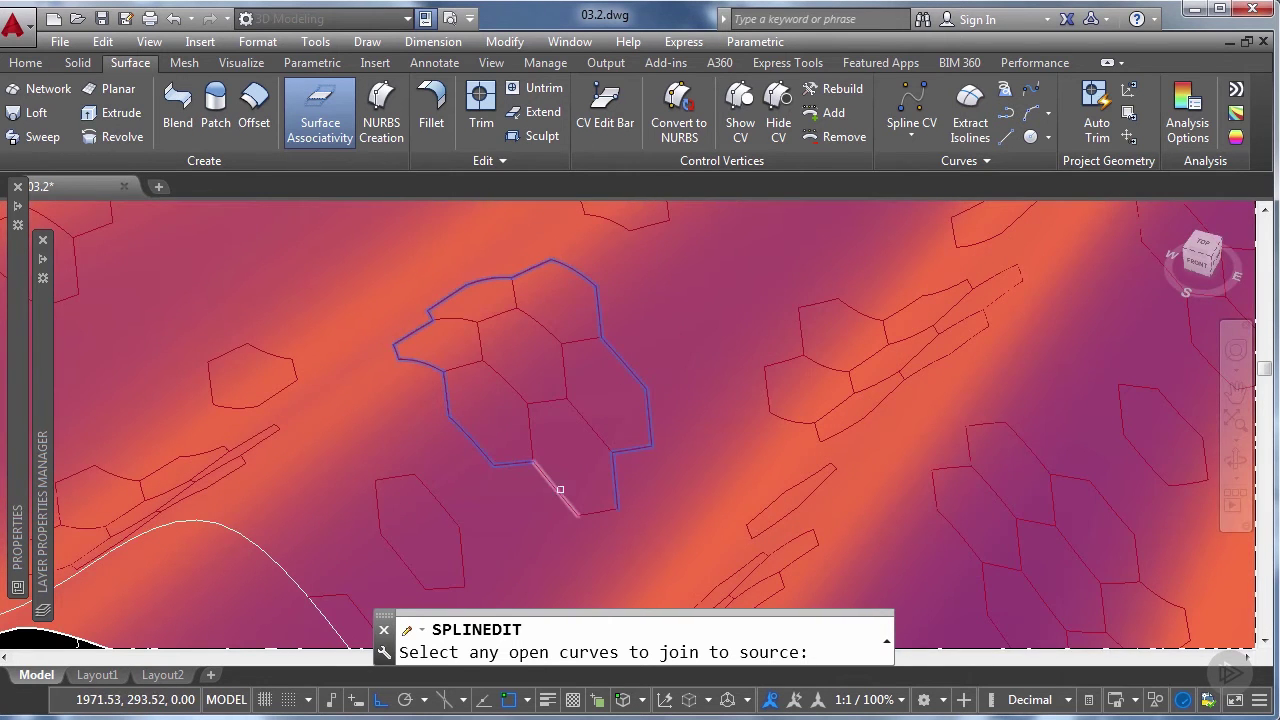
{"action": "left_click", "coordinate": [560, 489]}
{"action": "left_click", "coordinate": [595, 513]}
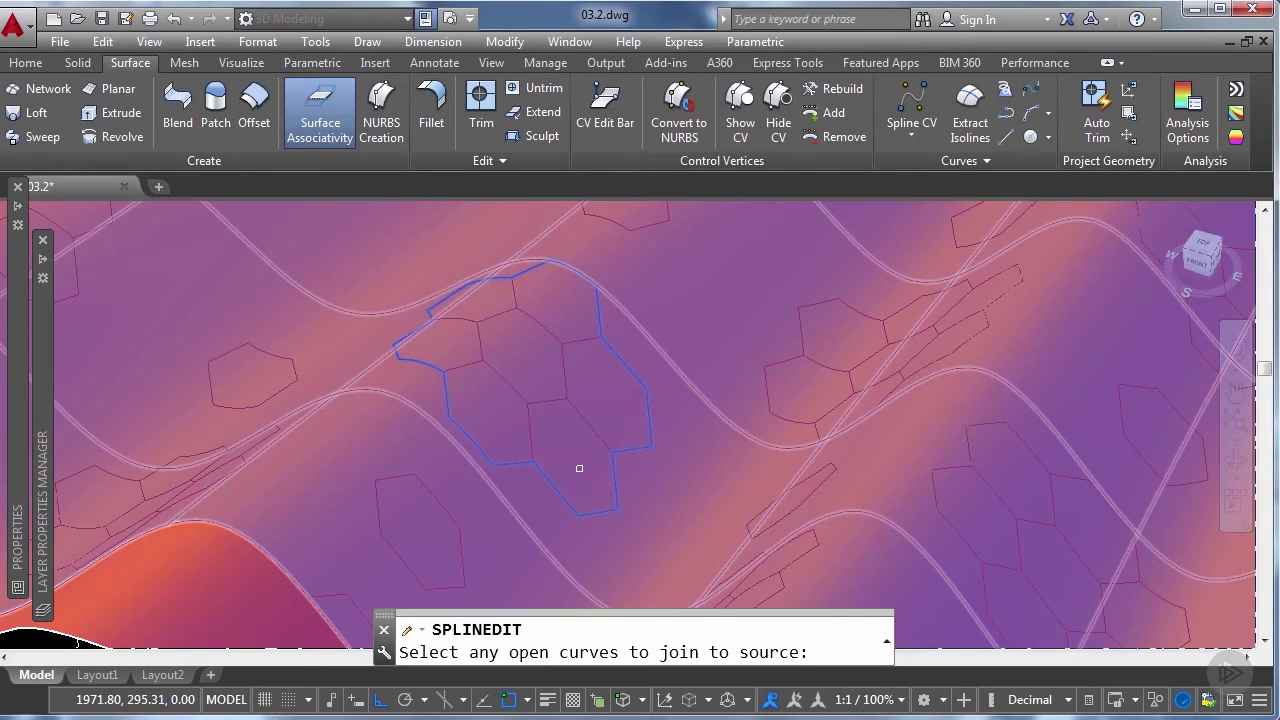
{"action": "key", "text": "Return"}
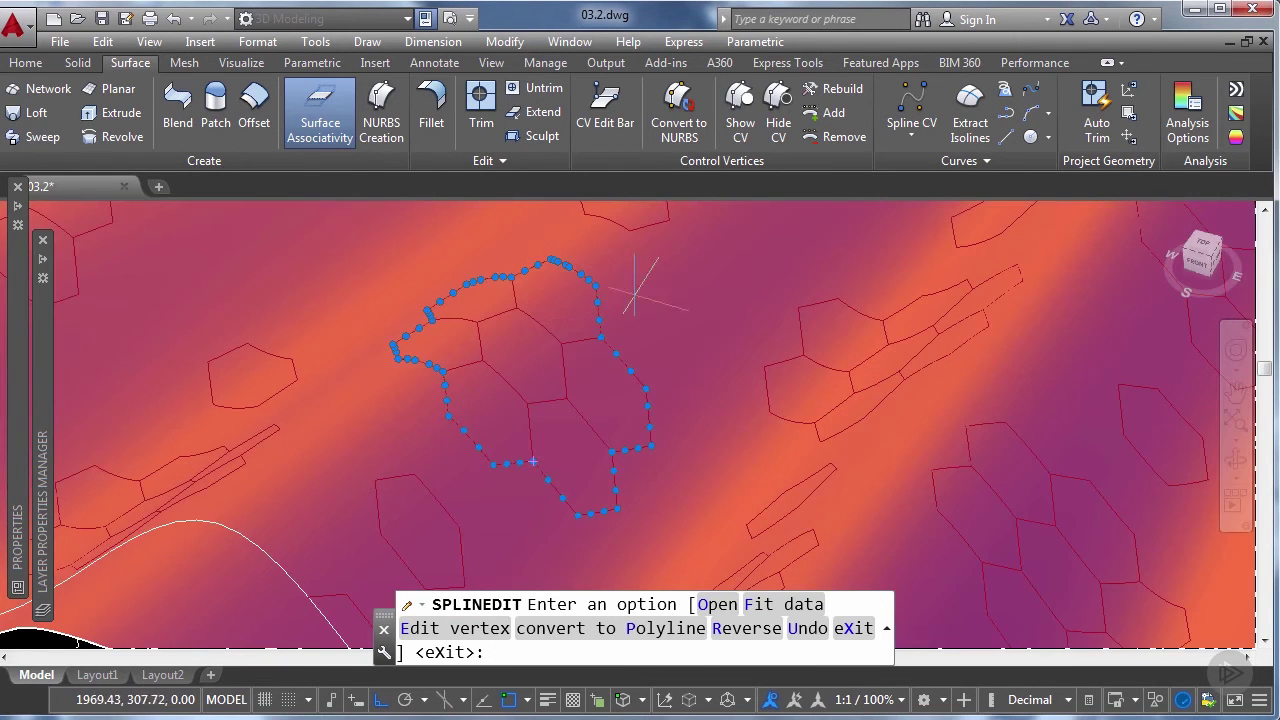
{"action": "key", "text": "Return"}
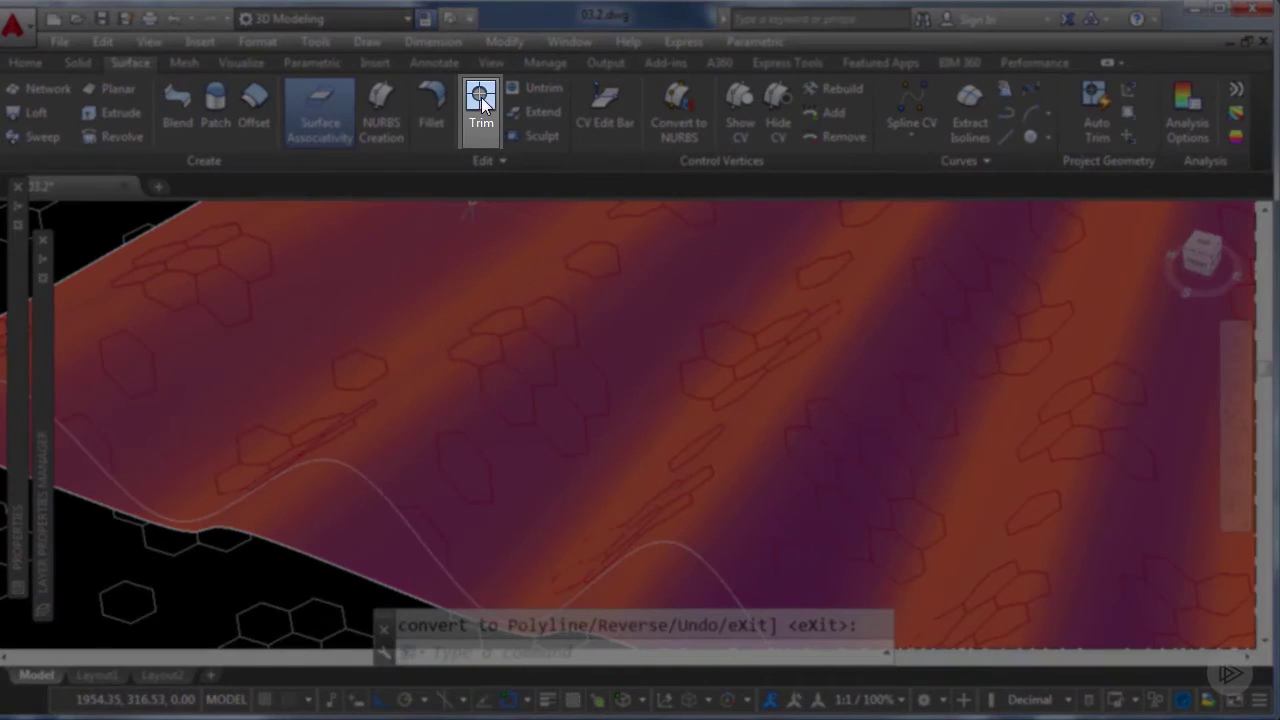
Step: Trim the wavy roof with the cluster spline, removing the area inside the outline
{"action": "left_click", "coordinate": [481, 97]}
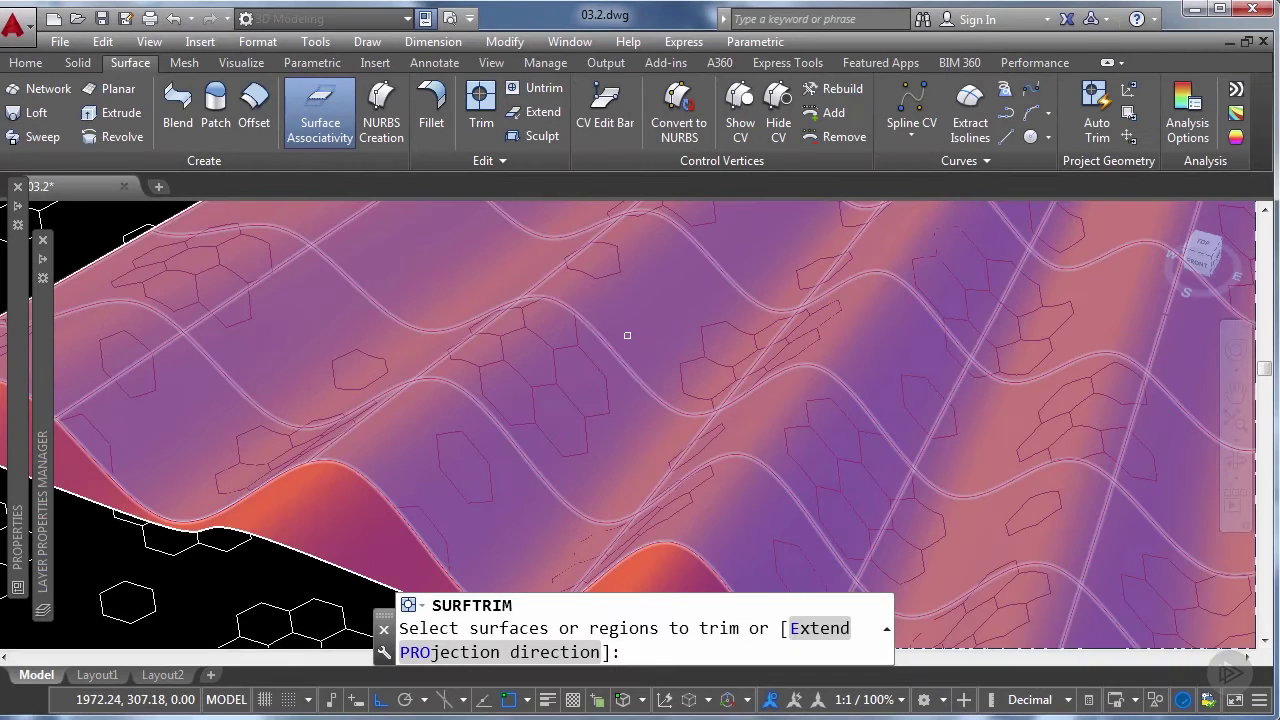
{"action": "left_click", "coordinate": [627, 335]}
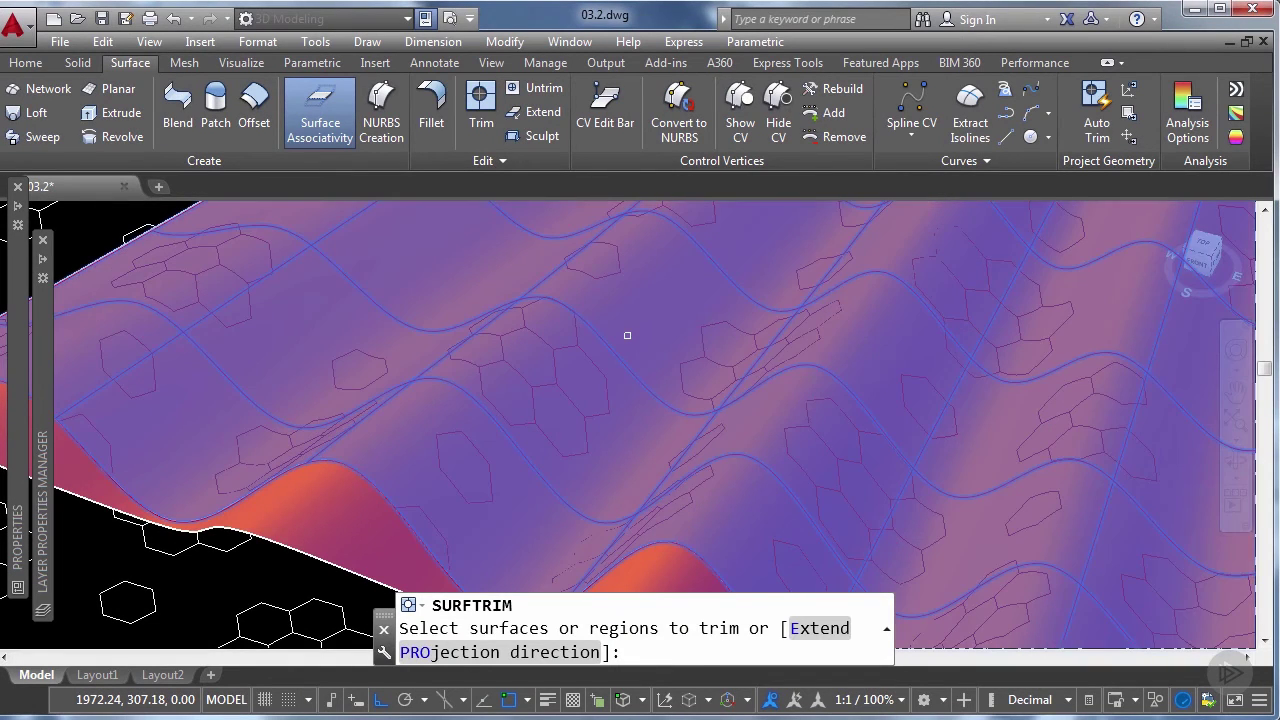
{"action": "key", "text": "Return"}
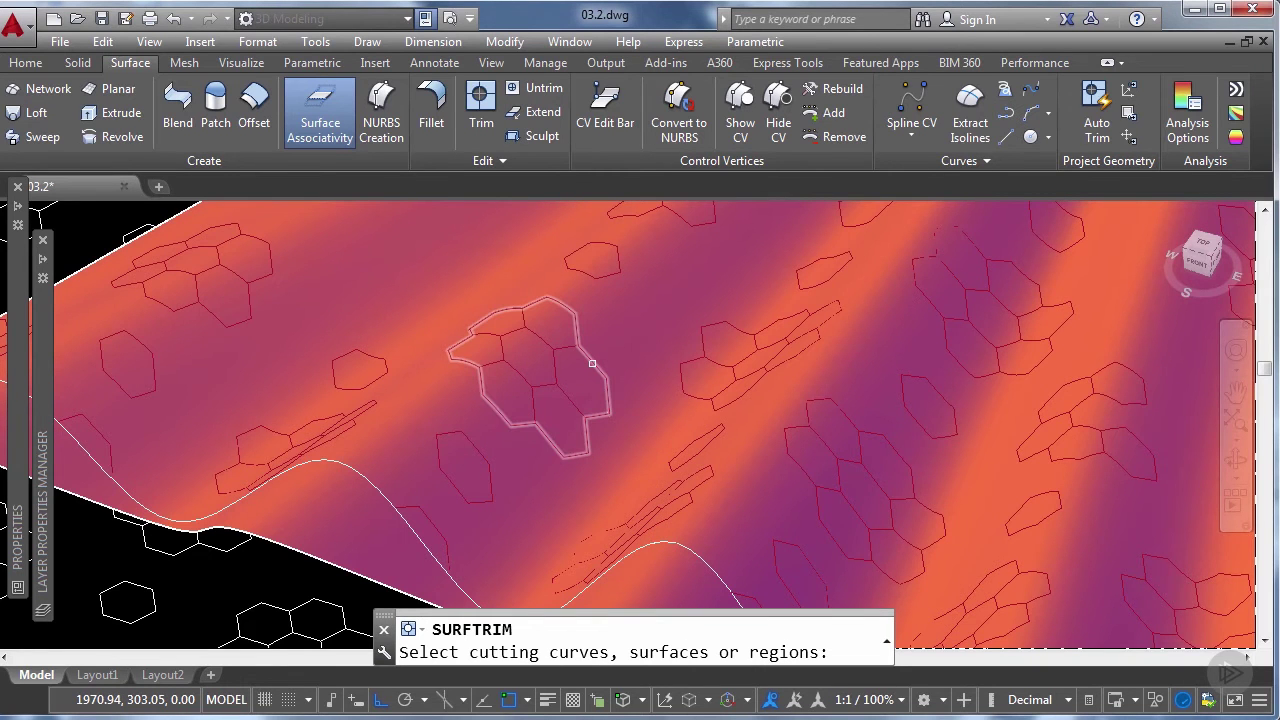
{"action": "left_click", "coordinate": [592, 364]}
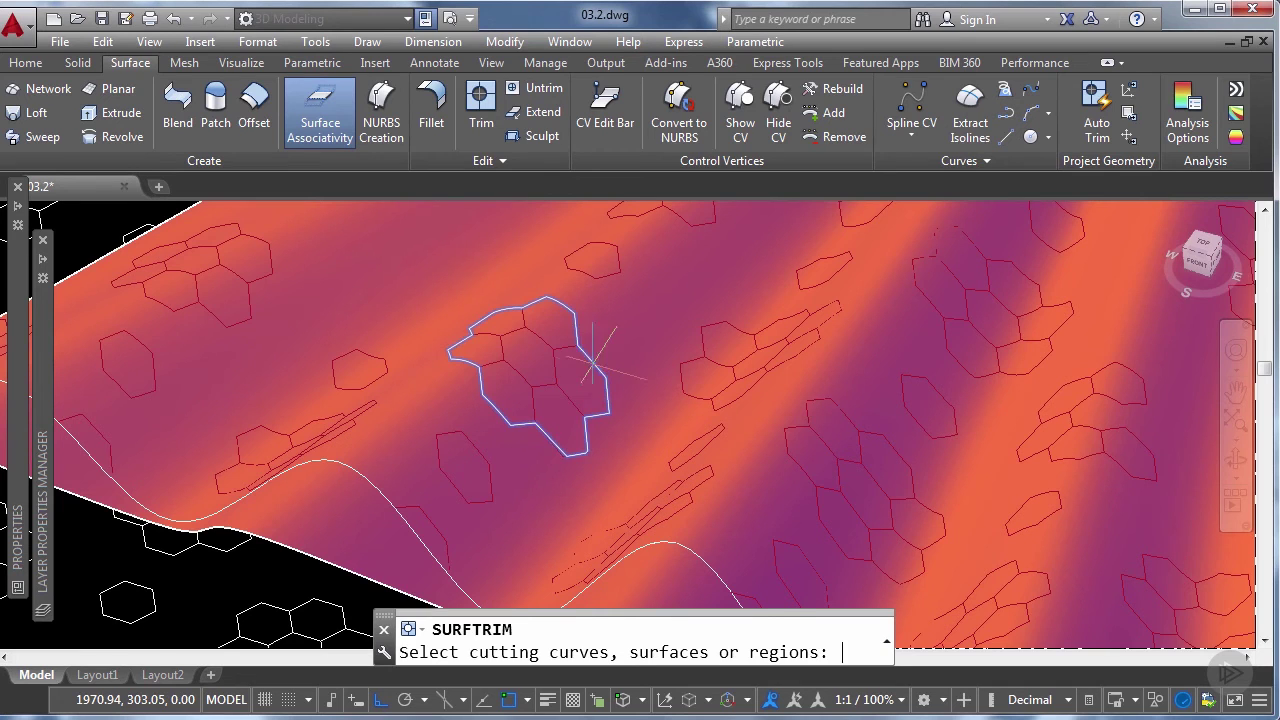
{"action": "key", "text": "Return"}
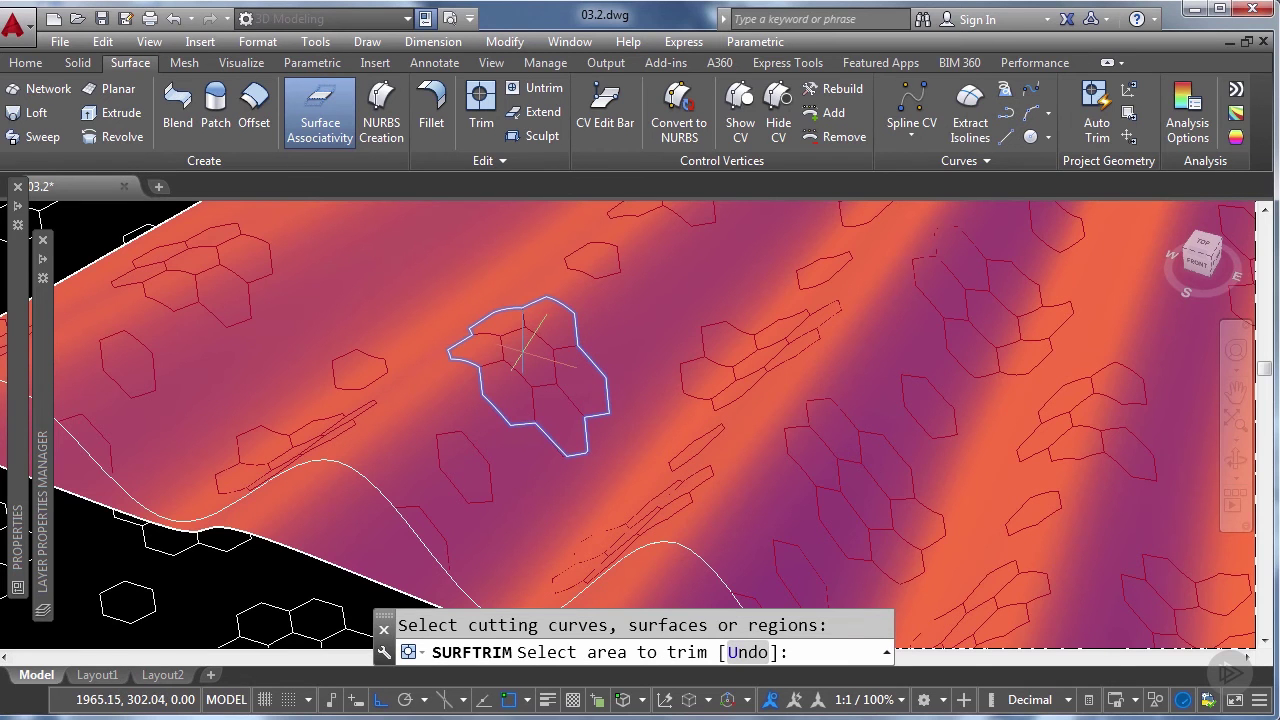
{"action": "left_click", "coordinate": [522, 350]}
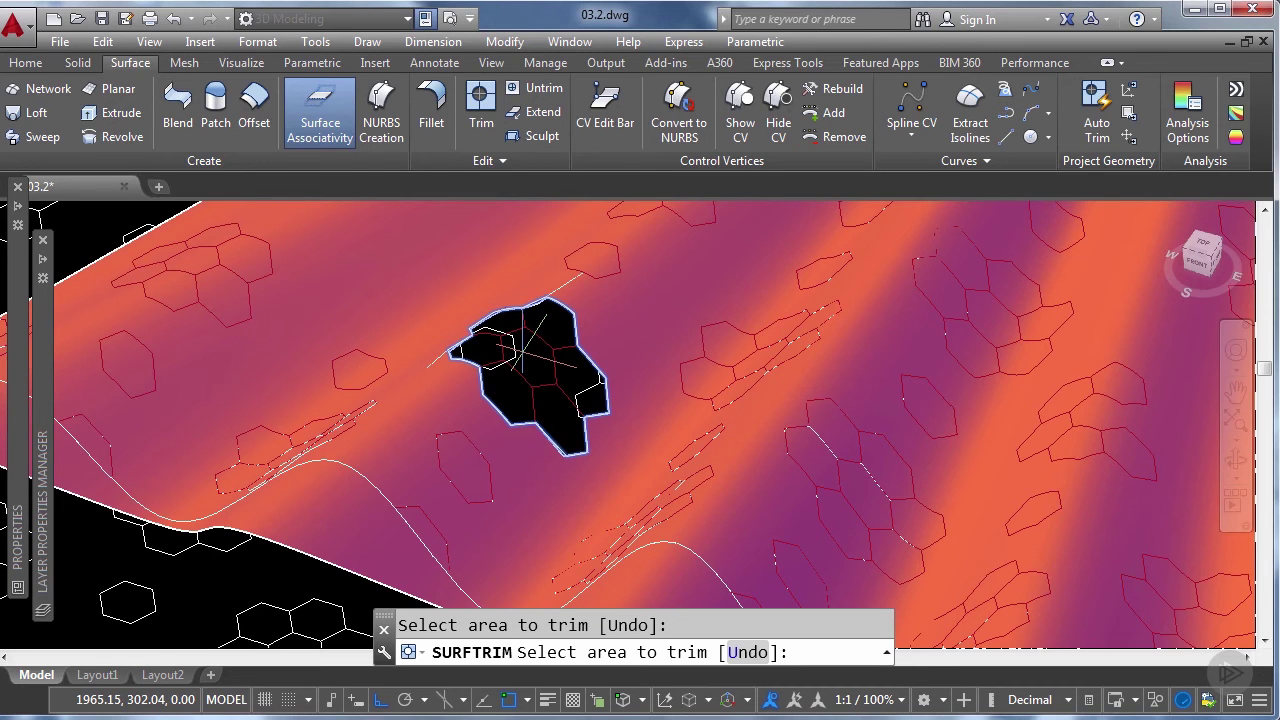
{"action": "scroll", "coordinate": [523, 352], "scroll_direction": "down", "scroll_amount": 4}
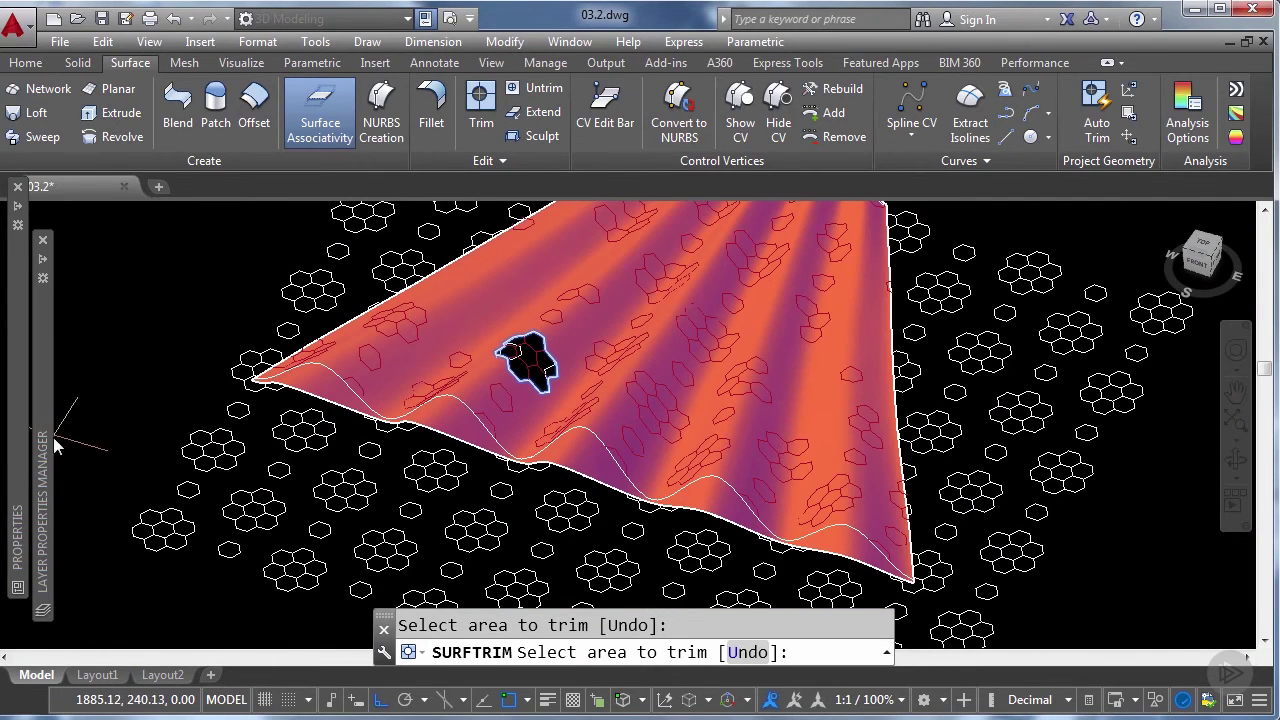
Step: Turn off the 'Roof tiles - glass' and 'Roof tiles - reflecting' layers, leaving one skylight hole visible
{"action": "mouse_move", "coordinate": [47, 440]}
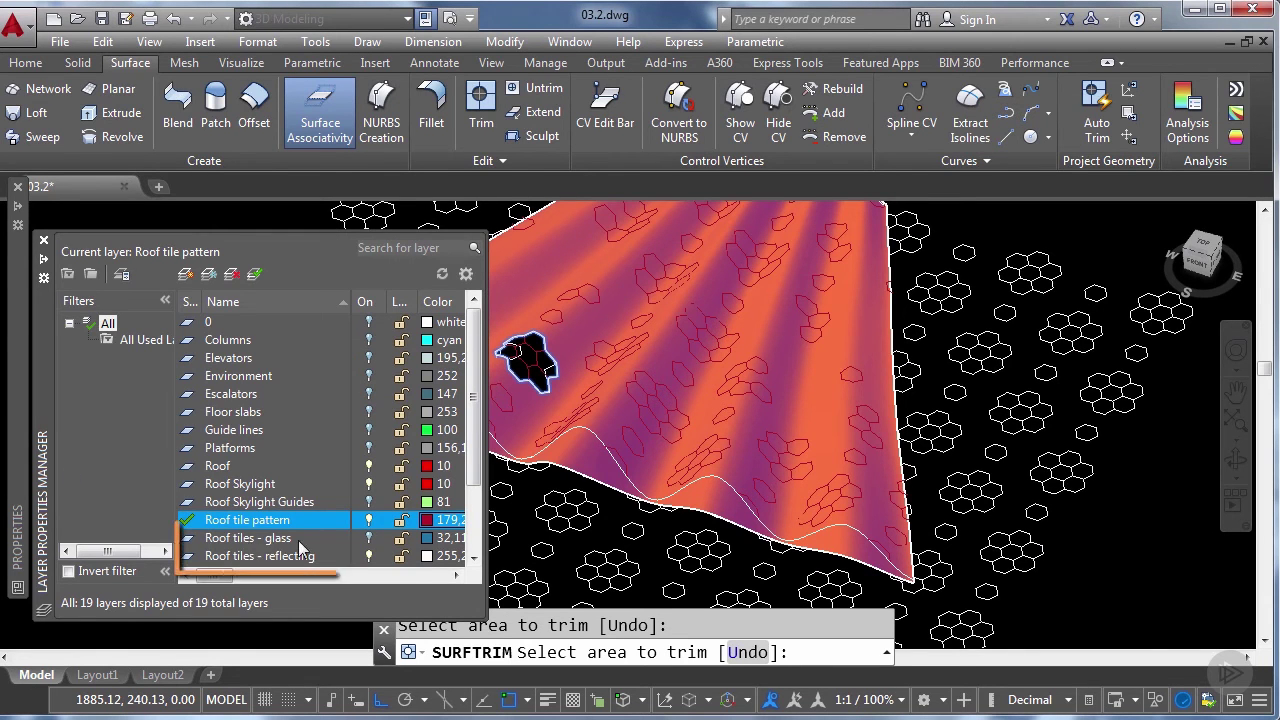
{"action": "left_click", "coordinate": [370, 541]}
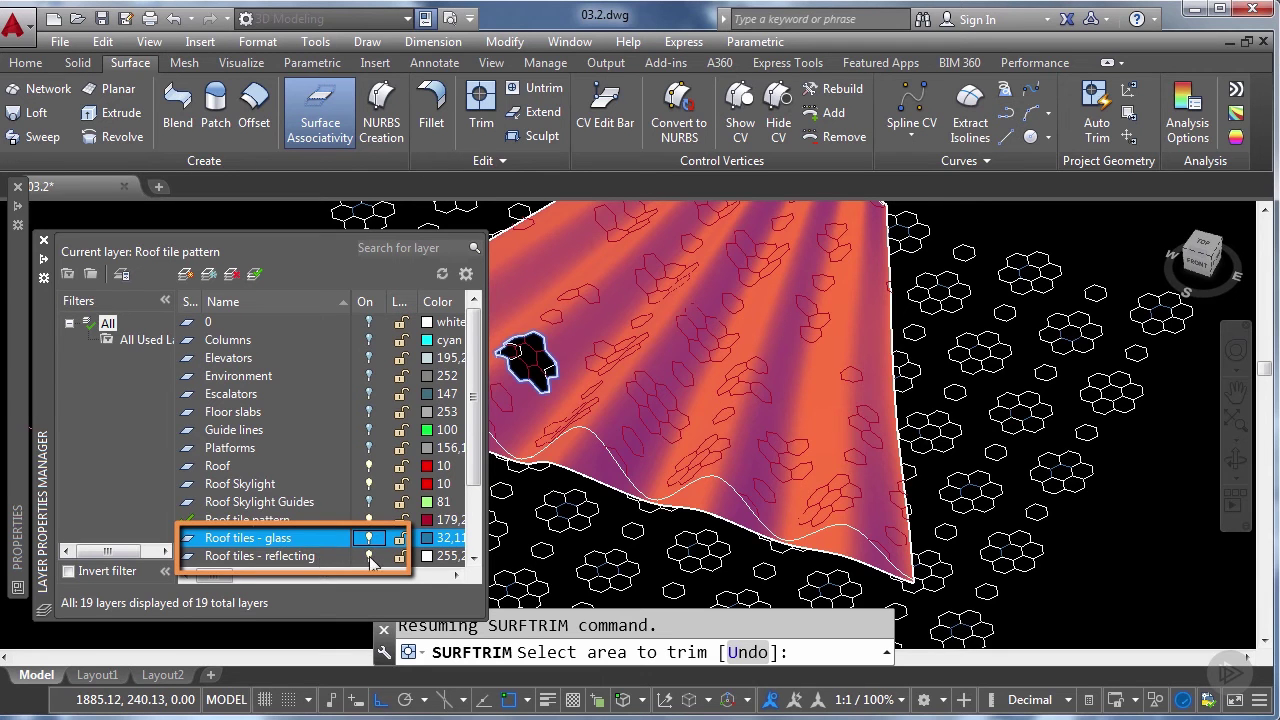
{"action": "left_click", "coordinate": [370, 556]}
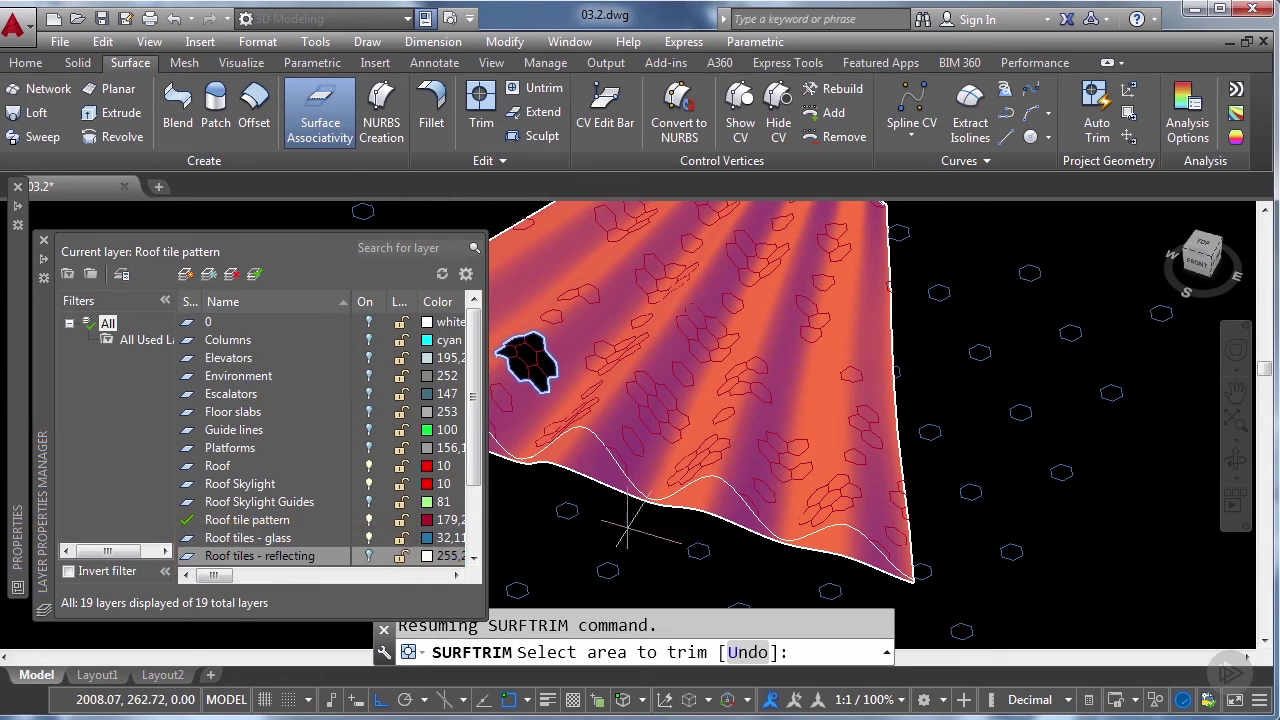
{"action": "middle_click_drag", "start_coordinate": [540, 523], "coordinate": [586, 449], "text": "shift"}
Step: Window-select the 72 glass hexagon tiles and set their Elevation to 18 in Properties
{"action": "left_click", "coordinate": [1112, 385]}
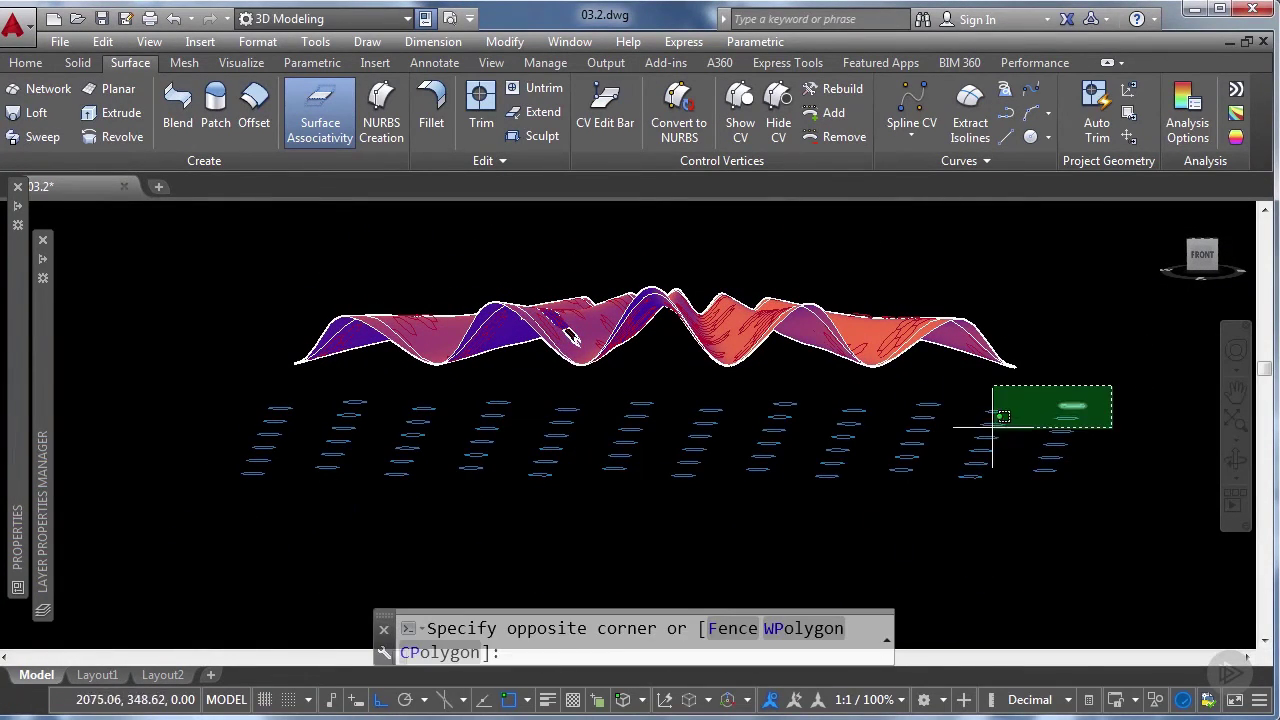
{"action": "left_click", "coordinate": [212, 505]}
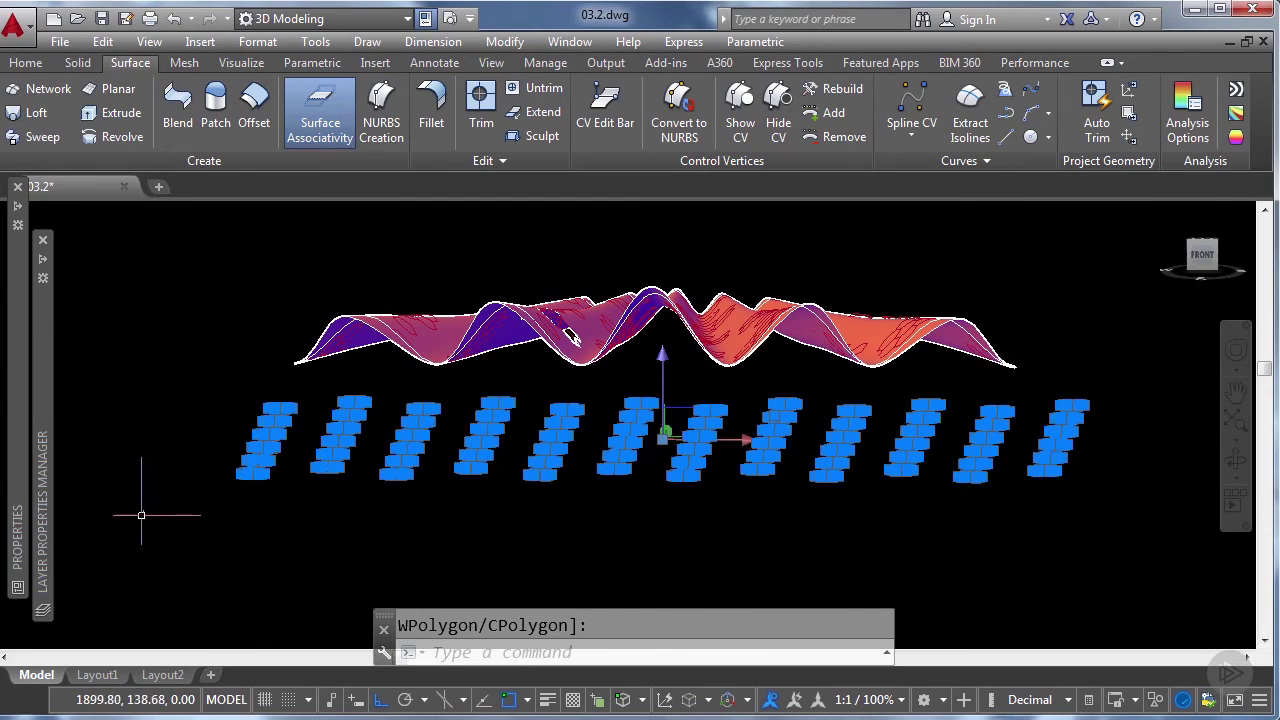
{"action": "mouse_move", "coordinate": [45, 473]}
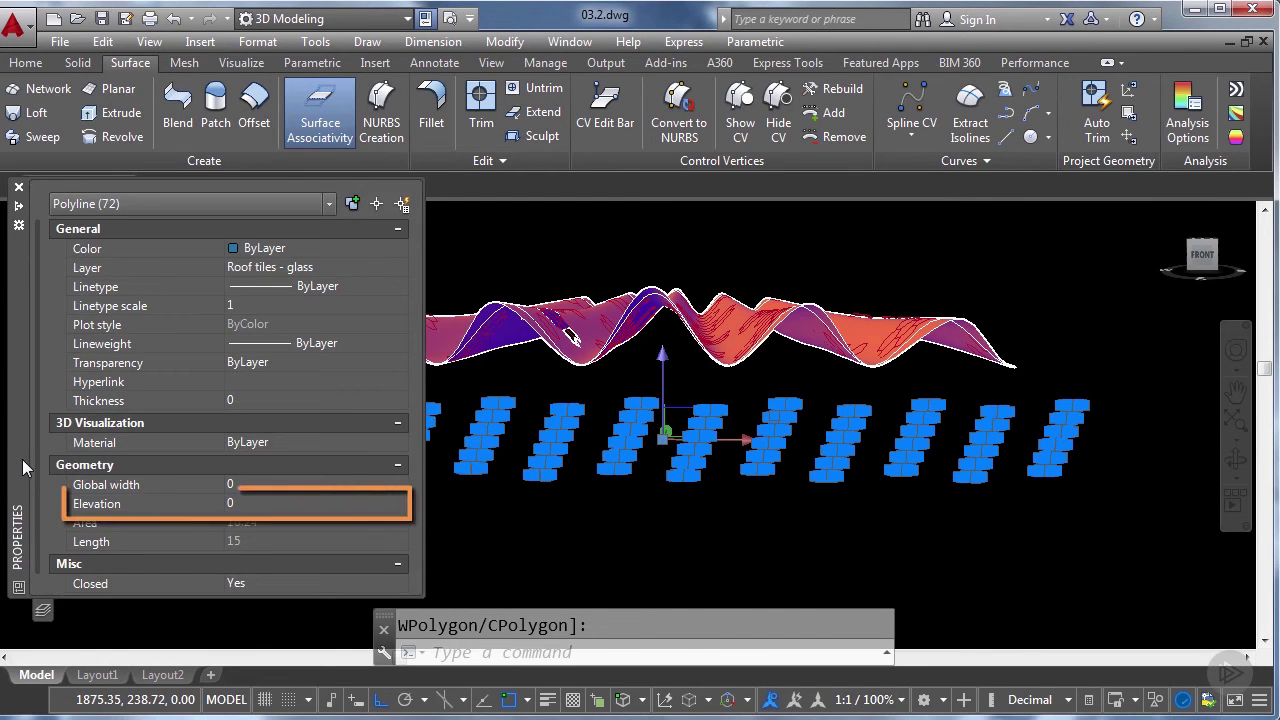
{"action": "mouse_move", "coordinate": [90, 505]}
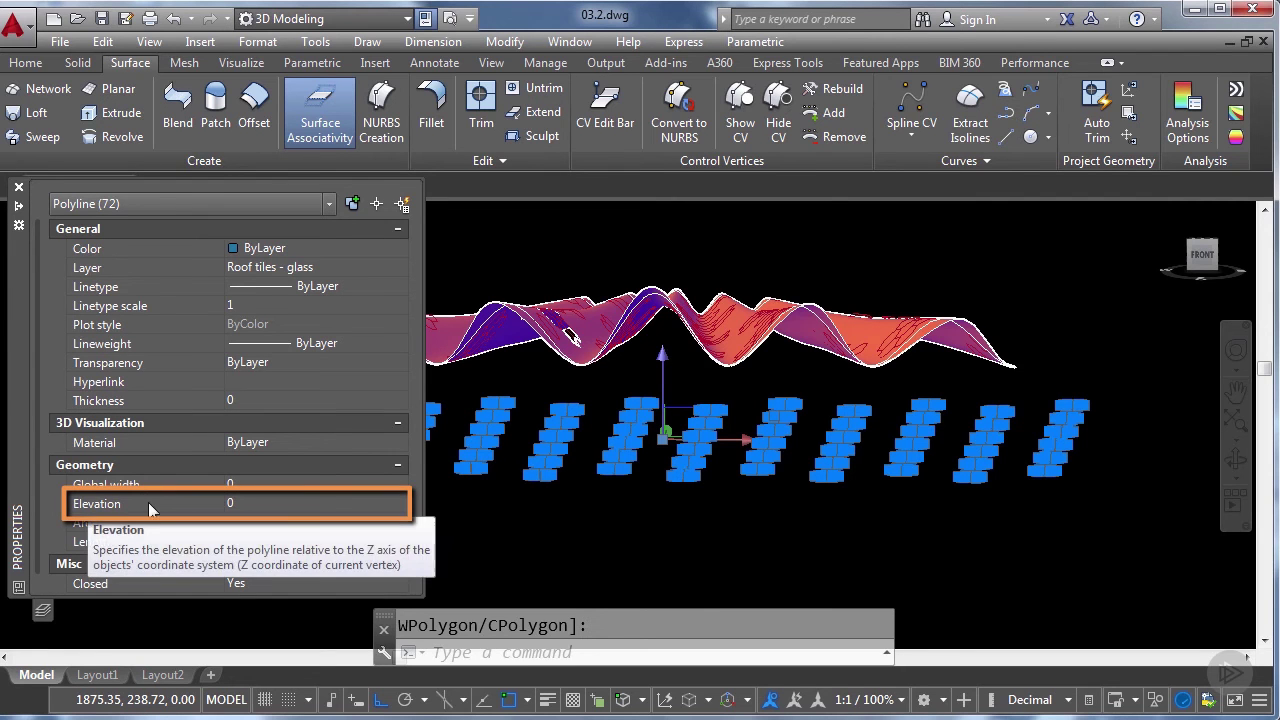
{"action": "left_click", "coordinate": [249, 500]}
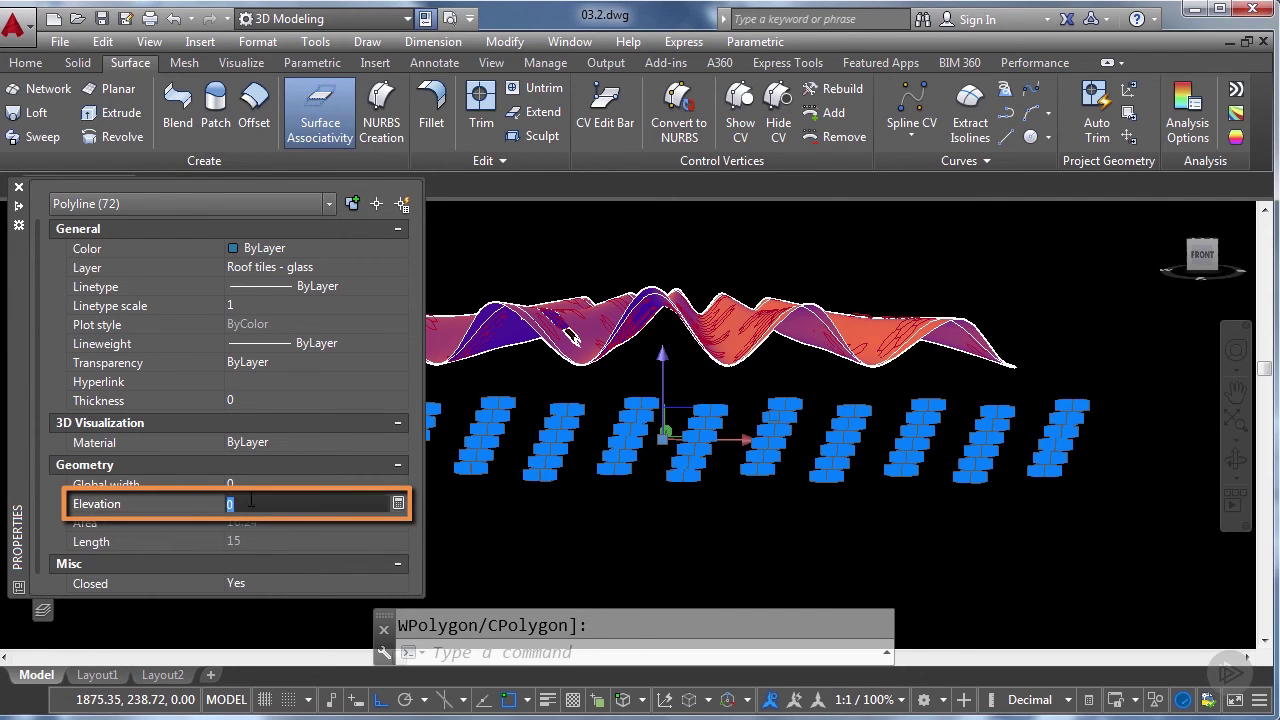
{"action": "type", "text": "1"}
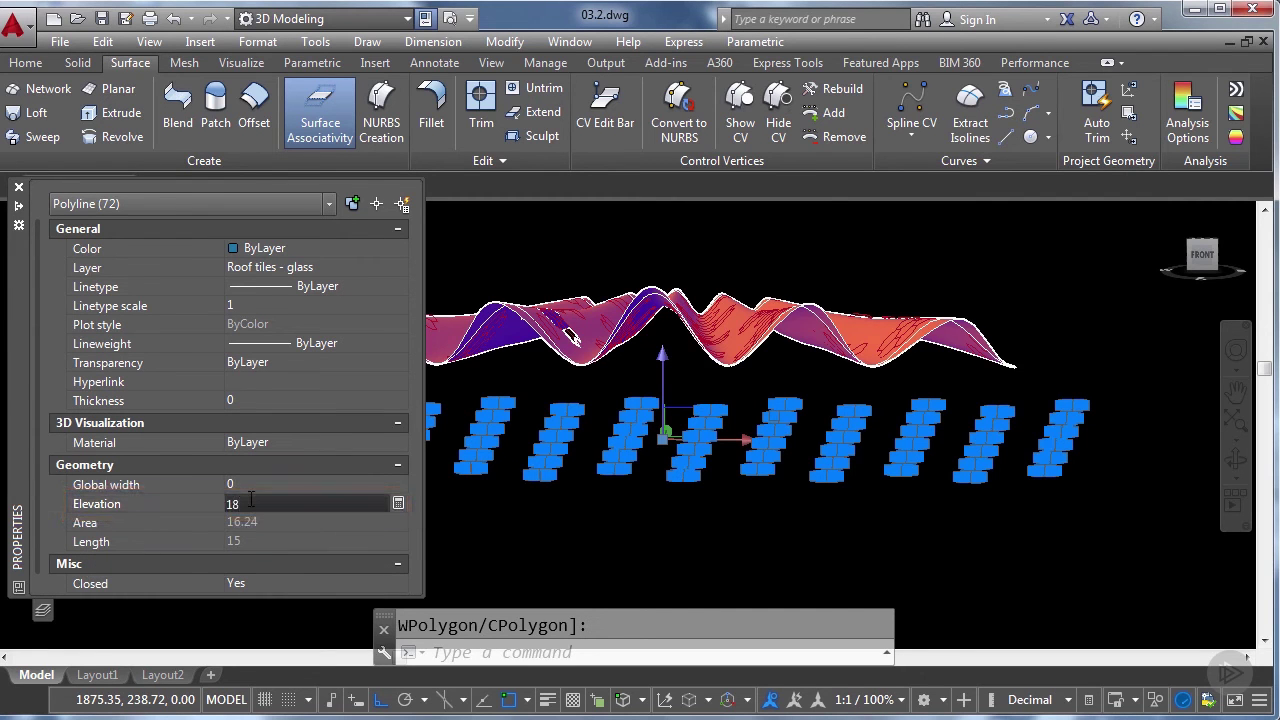
{"action": "type", "text": "8"}
{"action": "key", "text": "Return"}
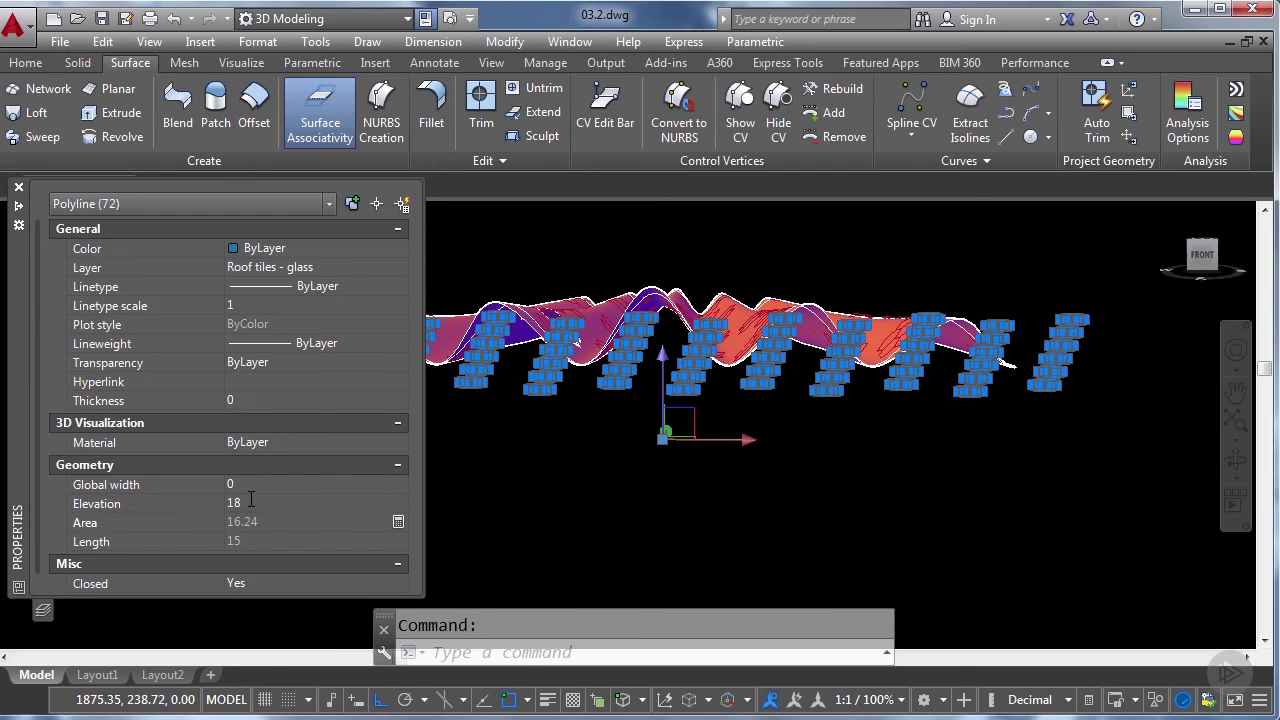
{"action": "middle_click_drag", "start_coordinate": [820, 509], "coordinate": [780, 547], "text": "shift"}
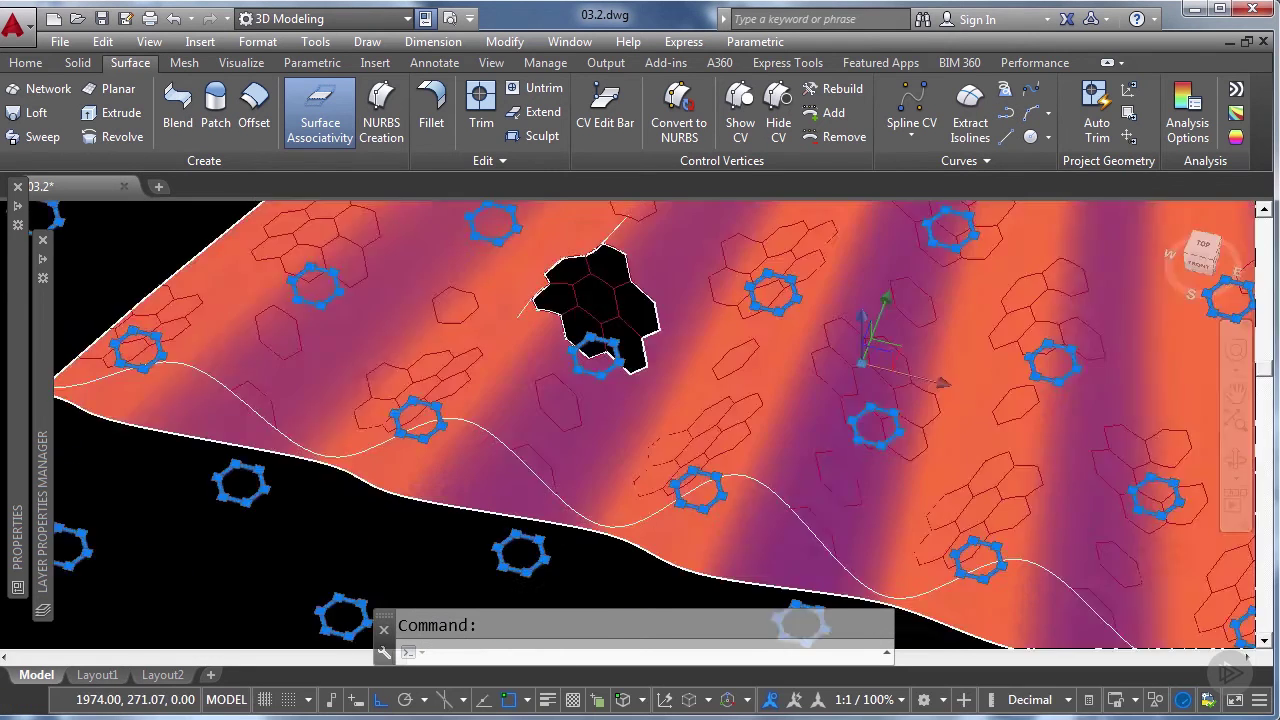
Step: Undo the elevation change so the glass tiles drop back below the roof
{"action": "scroll", "coordinate": [590, 370], "scroll_direction": "down", "scroll_amount": 2}
{"action": "key", "text": "ctrl+z"}
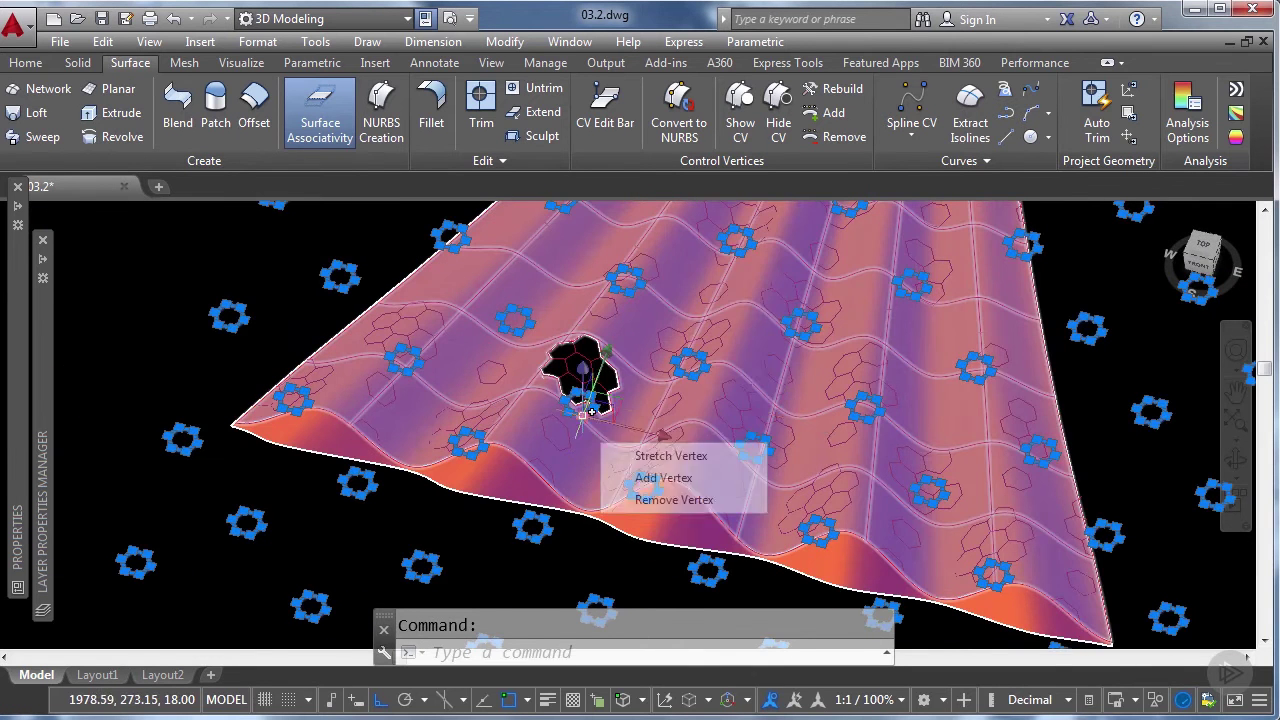
{"action": "scroll", "coordinate": [585, 400], "scroll_direction": "up", "scroll_amount": 2}
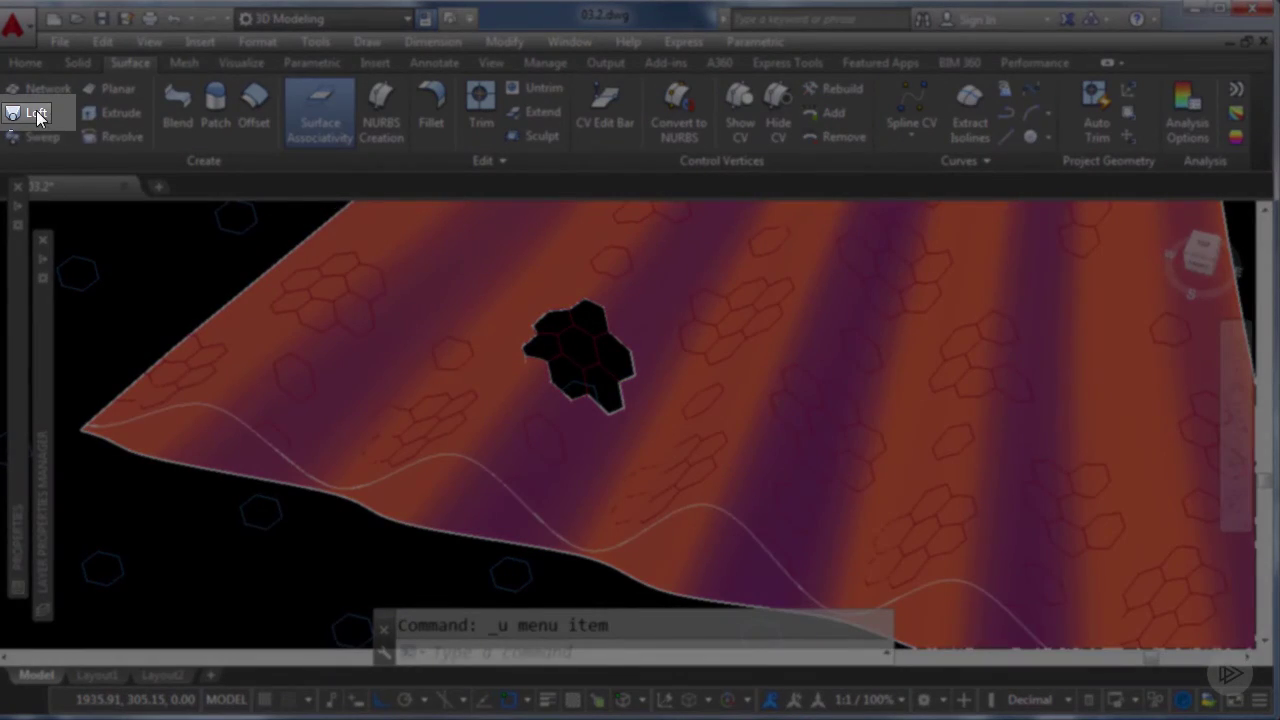
Step: Loft the skylight hole's edge down to the hexagon tile below using cross sections only
{"action": "left_click", "coordinate": [40, 114]}
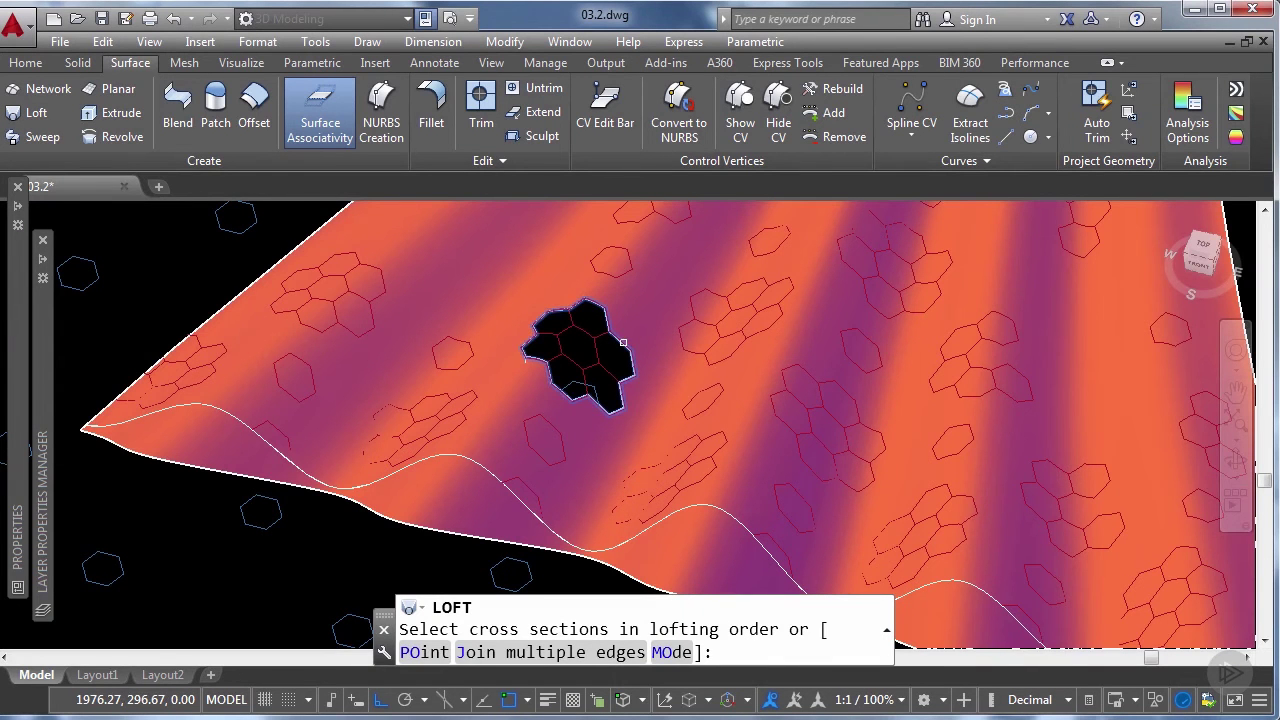
{"action": "scroll", "coordinate": [585, 395], "scroll_direction": "up", "scroll_amount": 3}
{"action": "scroll", "coordinate": [630, 355], "scroll_direction": "up", "scroll_amount": 1}
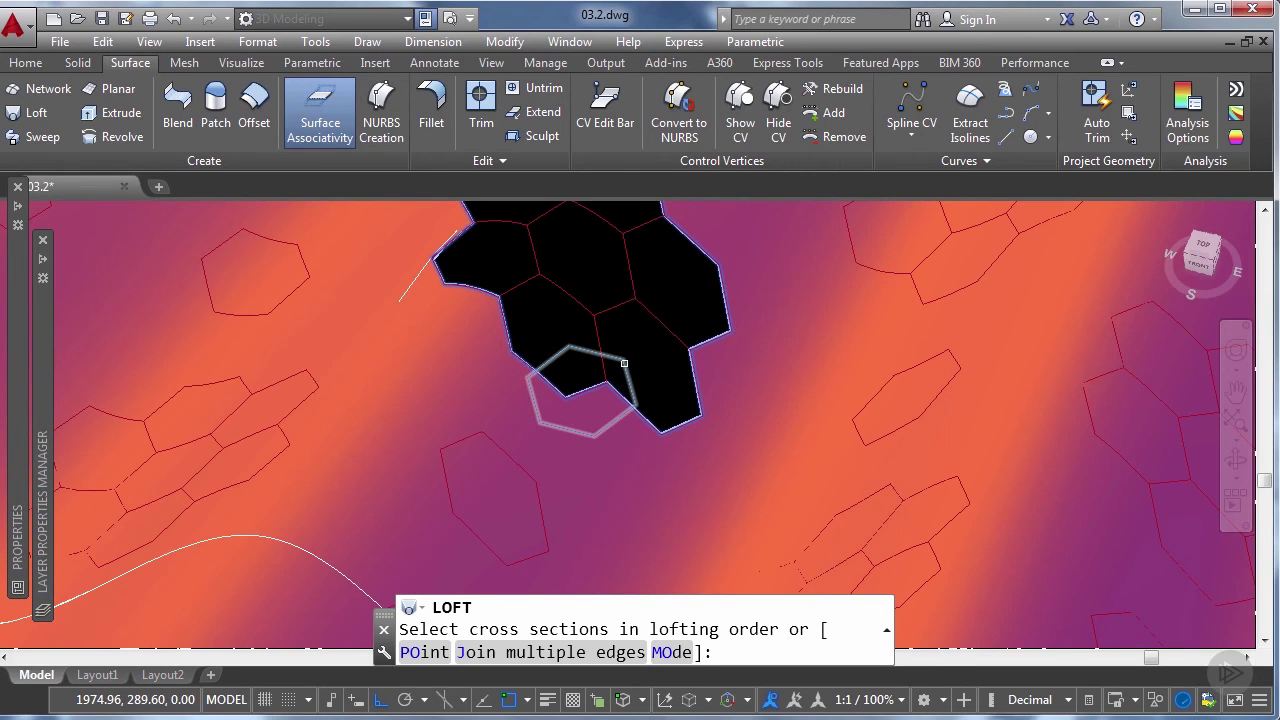
{"action": "left_click", "coordinate": [624, 364]}
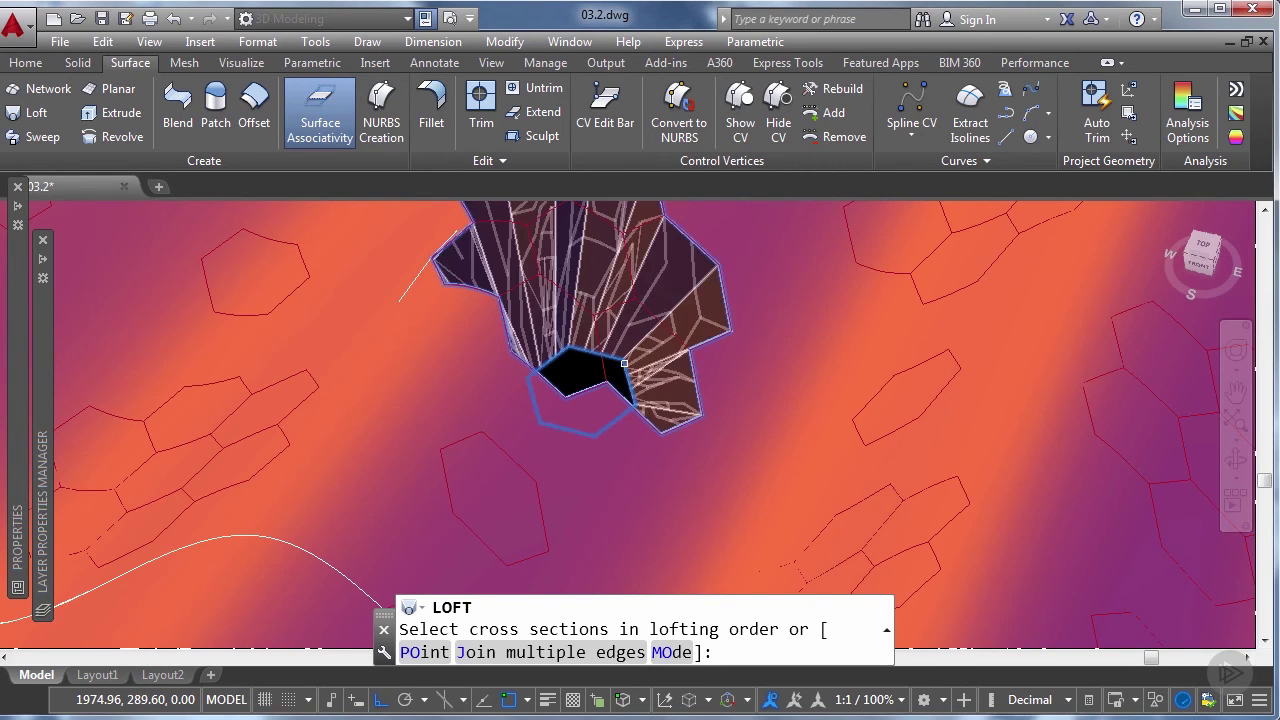
{"action": "key", "text": "Return"}
{"action": "middle_click_drag", "start_coordinate": [371, 257], "coordinate": [686, 260], "text": "shift"}
{"action": "key", "text": "Return"}
{"action": "scroll", "coordinate": [686, 260], "scroll_direction": "down", "scroll_amount": 4}
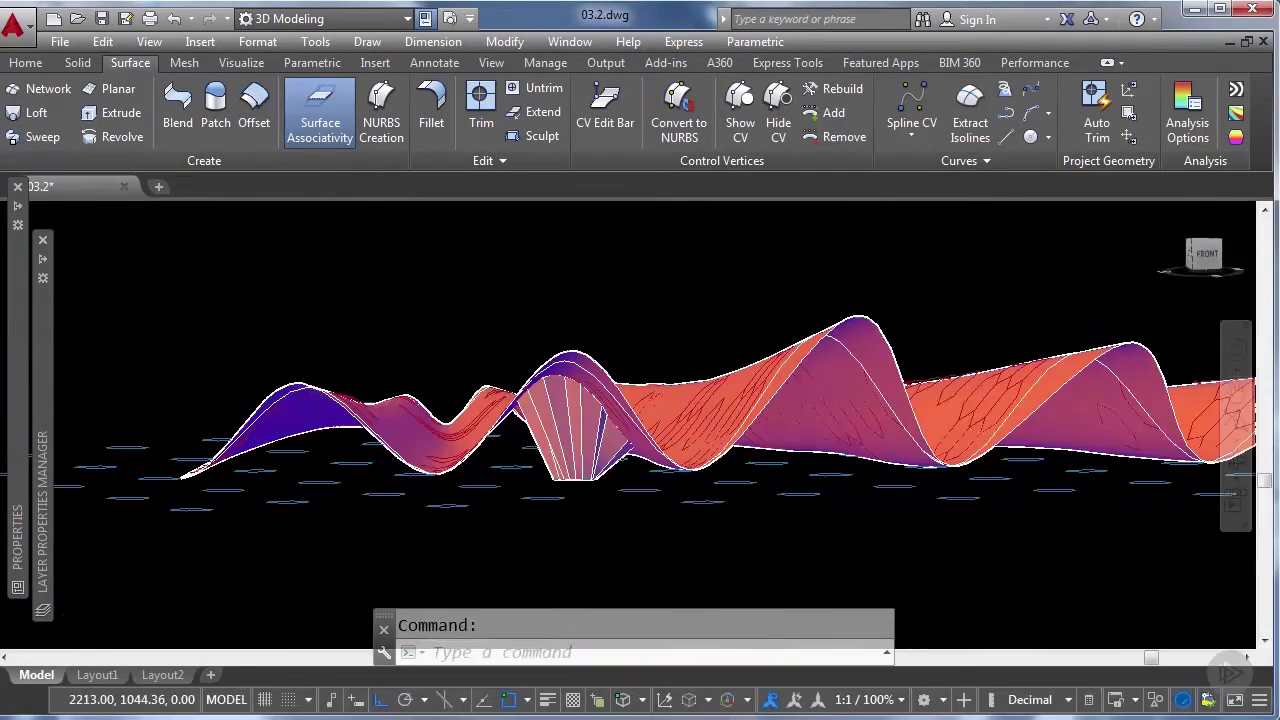
{"action": "mouse_move", "coordinate": [587, 485]}
{"action": "middle_mouse_down", "text": "shift"}
{"action": "mouse_move", "coordinate": [569, 345]}
{"action": "mouse_move", "coordinate": [526, 343]}
{"action": "mouse_move", "coordinate": [537, 343]}
{"action": "mouse_move", "coordinate": [529, 366]}
{"action": "mouse_move", "coordinate": [543, 362]}
{"action": "middle_mouse_up", "text": "shift"}
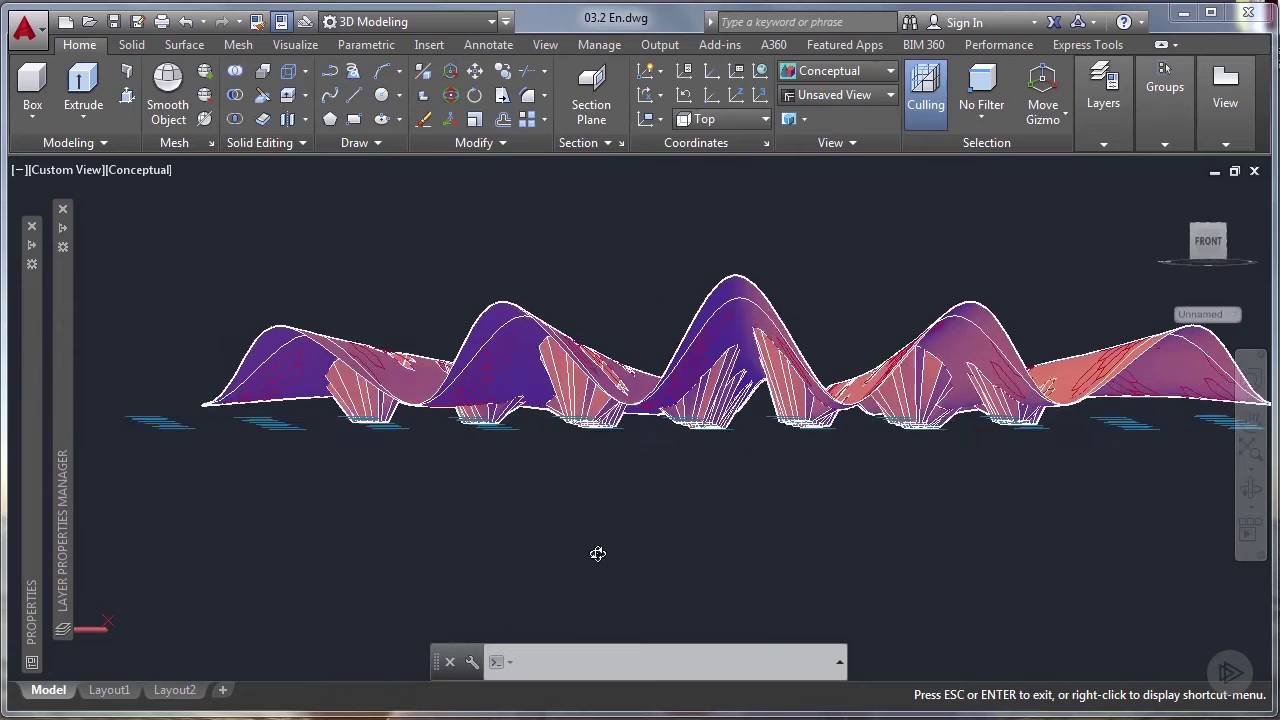
Step: Orbit around the finished 03.2 En.dwg roof with its funnel-shaped skylights, then exit orbit
{"action": "left_click_drag", "start_coordinate": [597, 554], "coordinate": [573, 563]}
{"action": "key", "text": "Escape"}
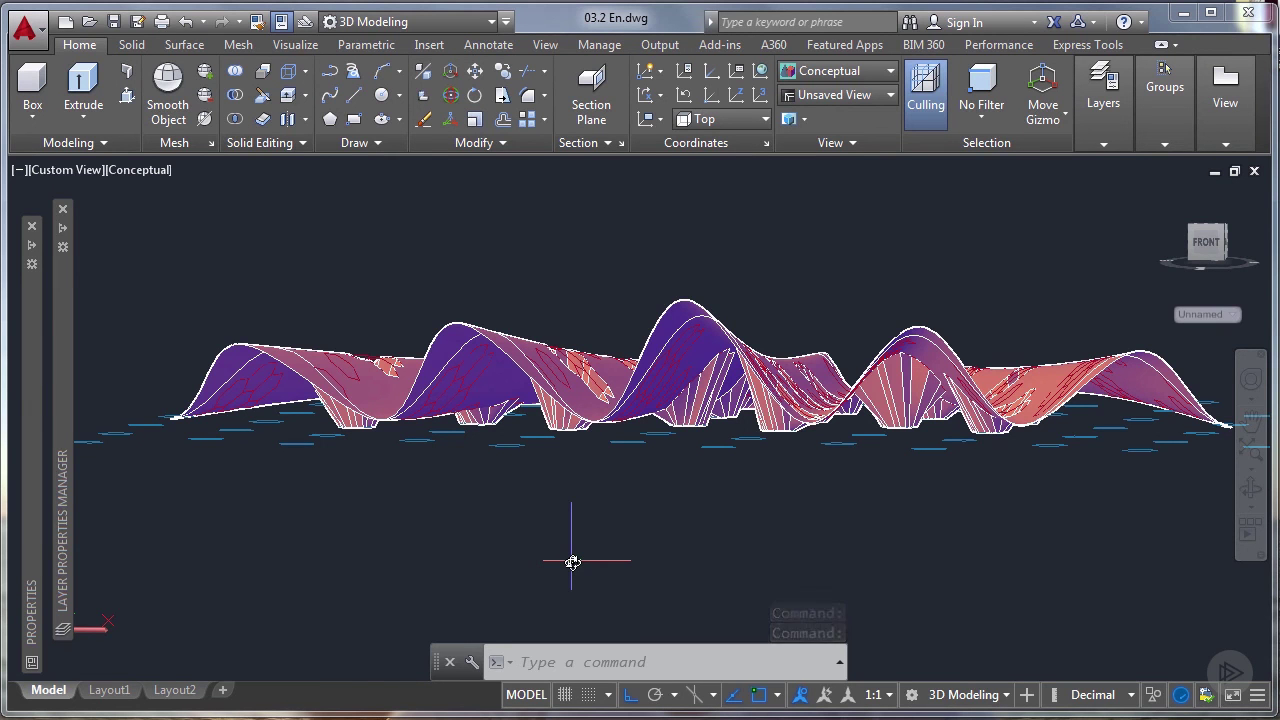
{"action": "middle_click_drag", "start_coordinate": [534, 549], "coordinate": [565, 589], "text": "shift"}
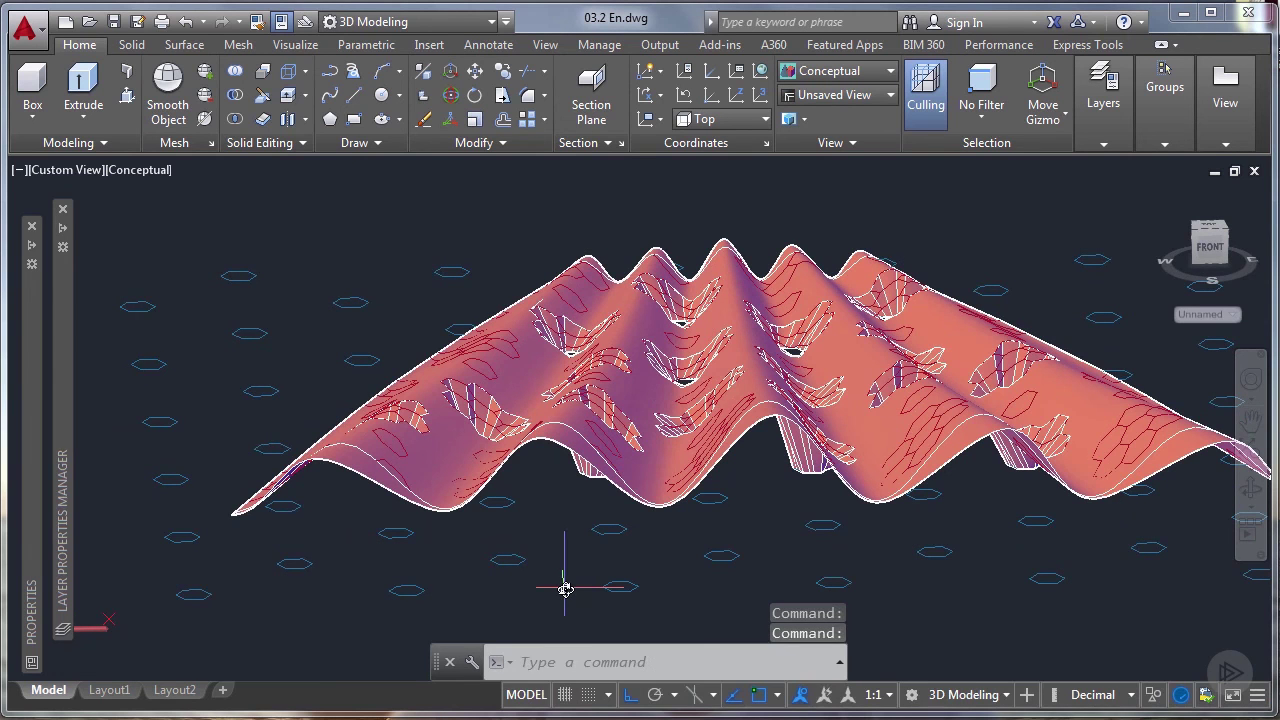